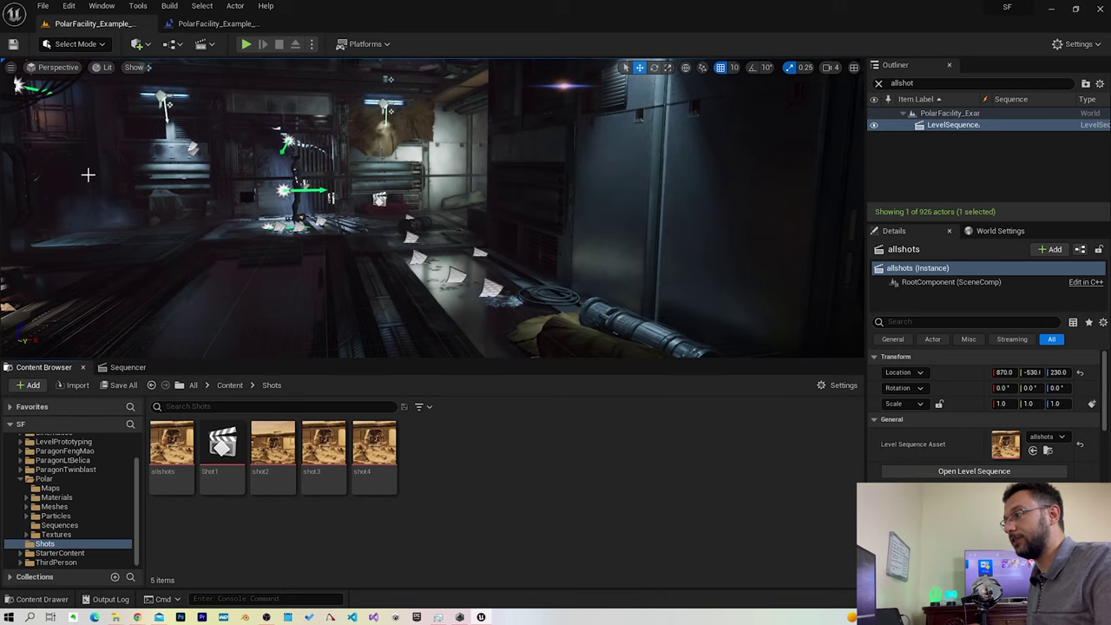
- Place a TriggerVolume from Quick Add > Volumes in the corridor at -1330, -950, 20
key("ctrl+b")
right_click_drag(86, 174, 268, 73)
left_click_drag(267, 73, 241, 345)
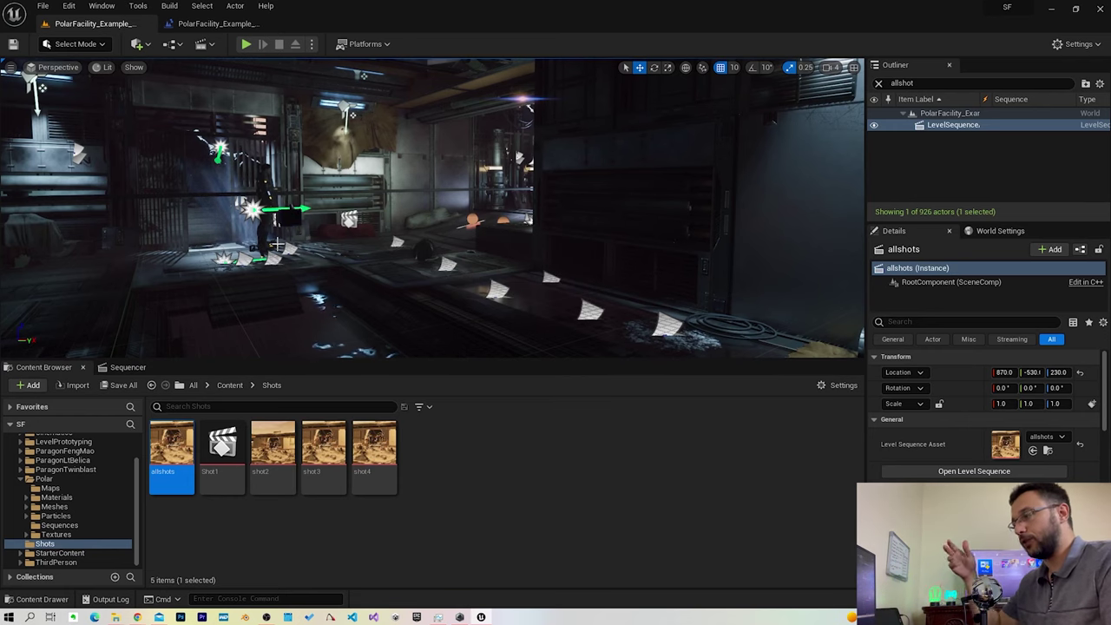
left_click(143, 50)
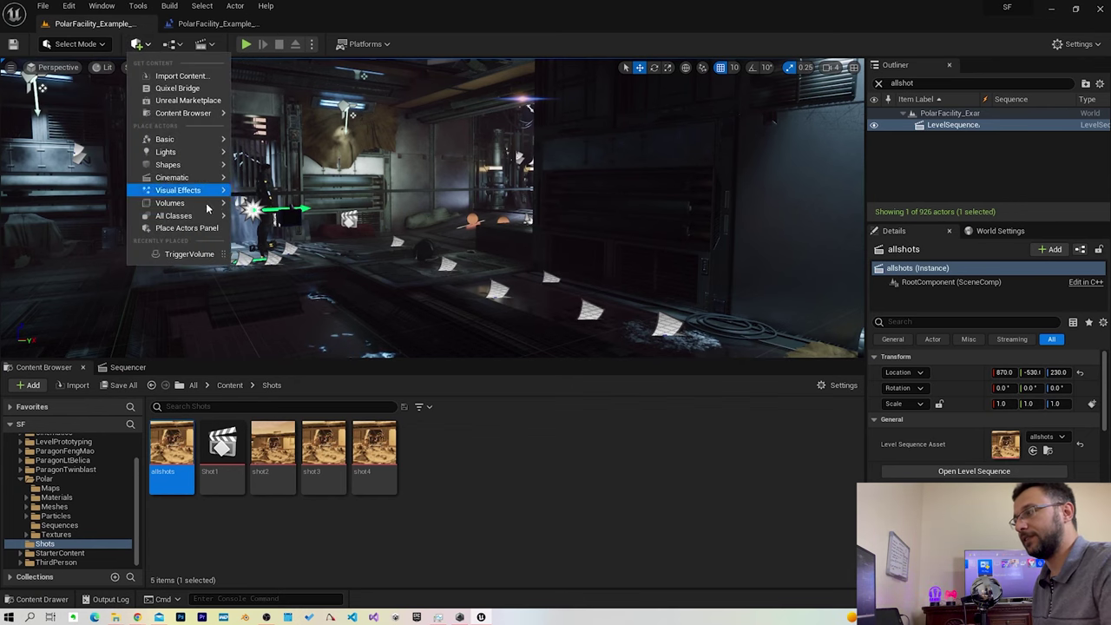
mouse_move(213, 204)
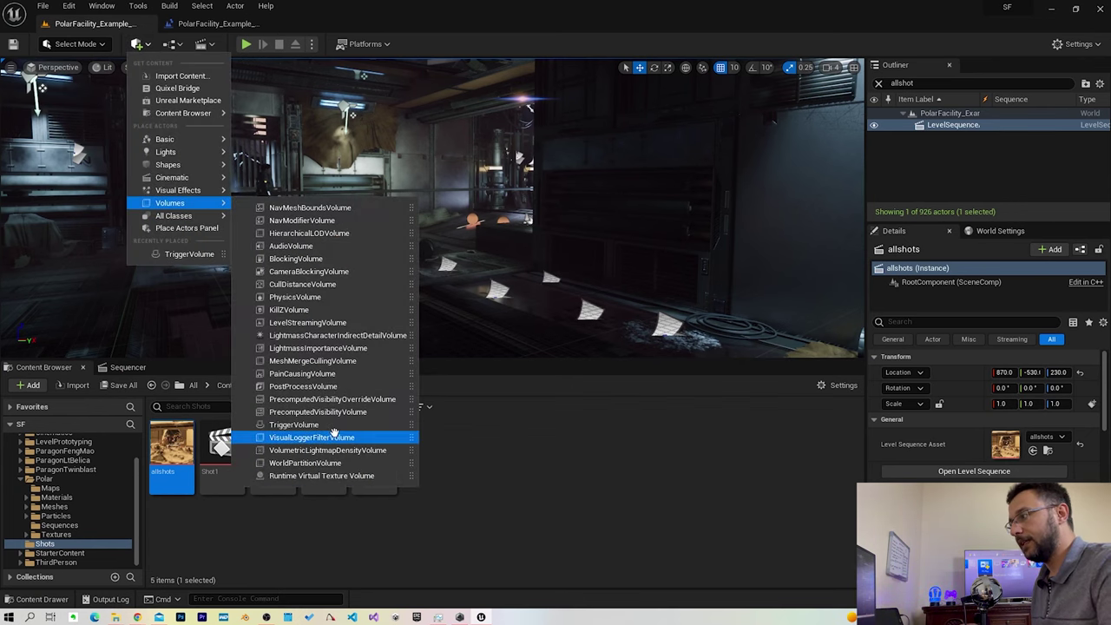
left_click_drag(310, 424, 284, 341)
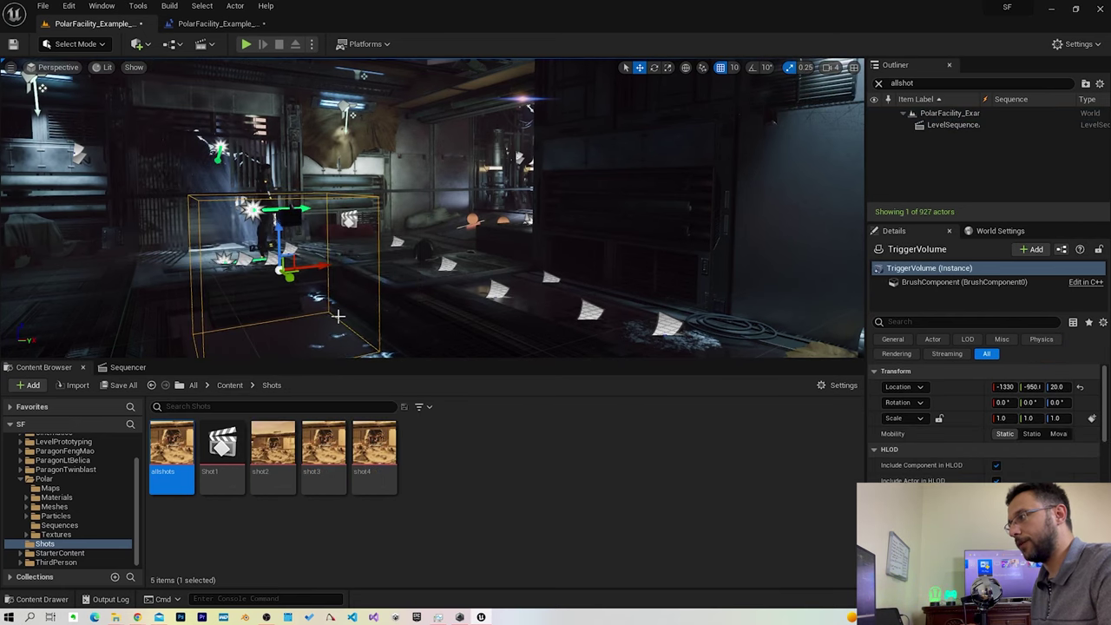
right_click_drag(337, 315, 373, 295)
right_click_drag(319, 228, 320, 229)
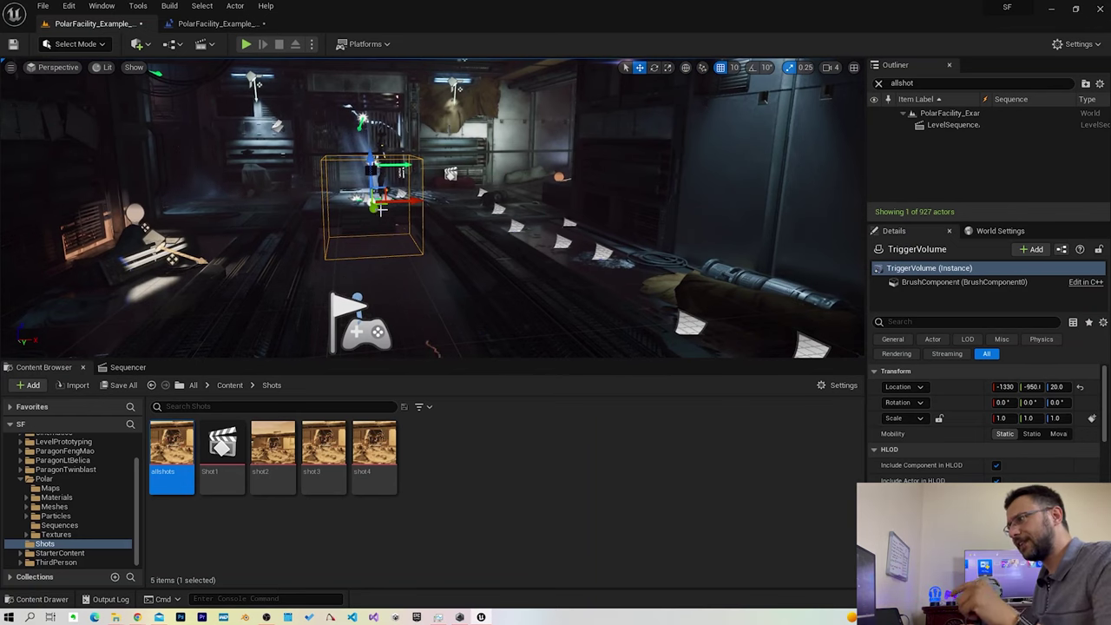
- Scale the trigger volume to 5.5 in X and 1.75 in Z across the corridor
key("e")
key("r")
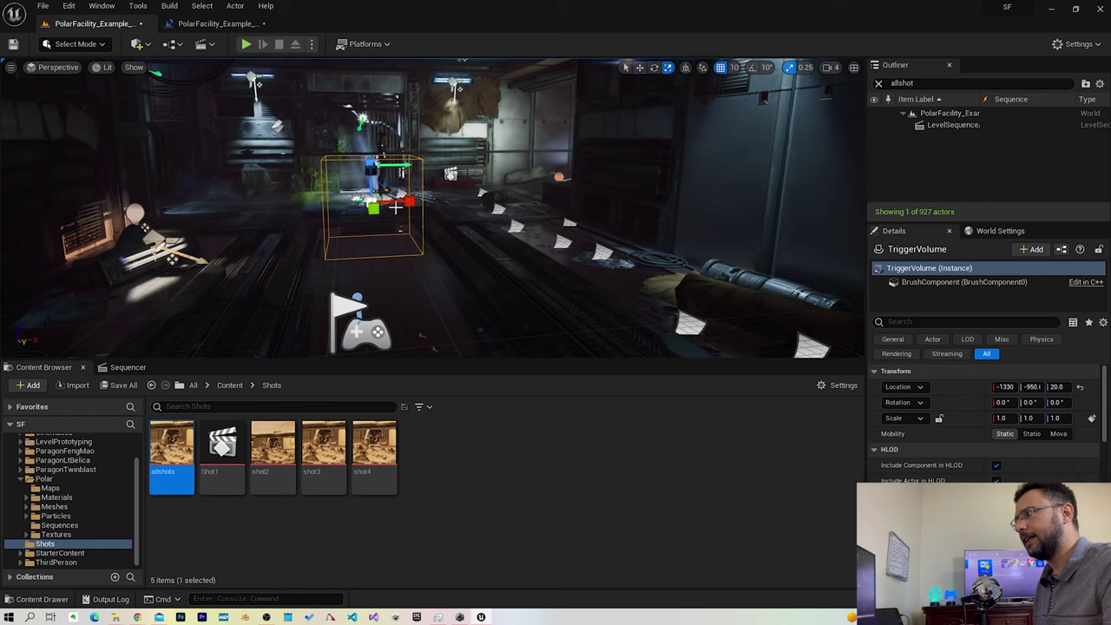
left_click_drag(408, 202, 486, 201)
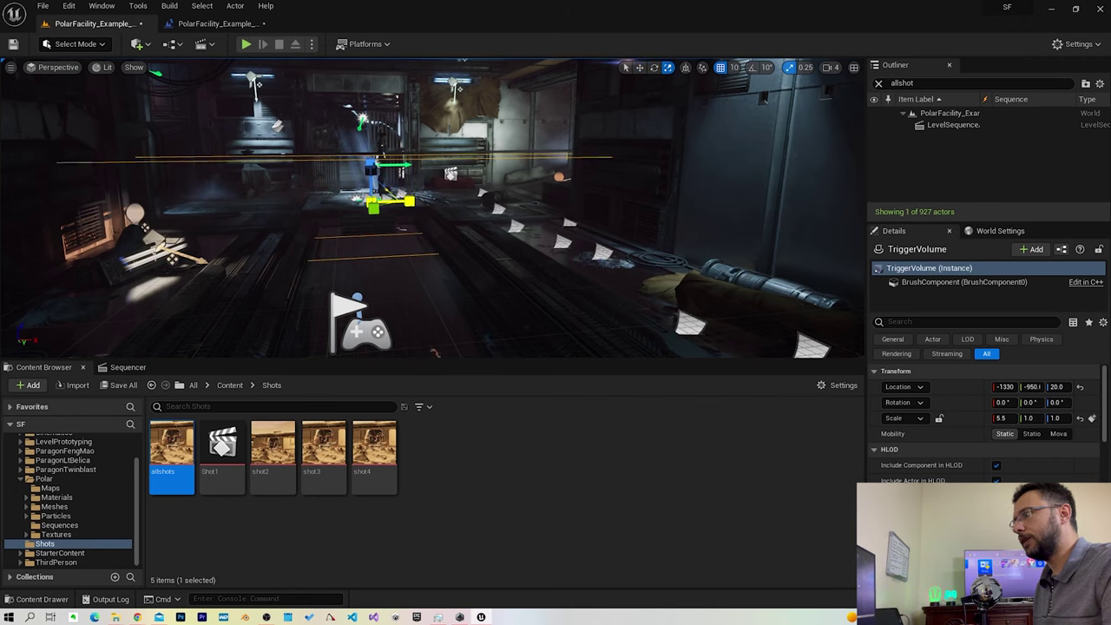
left_click_drag(371, 165, 371, 157)
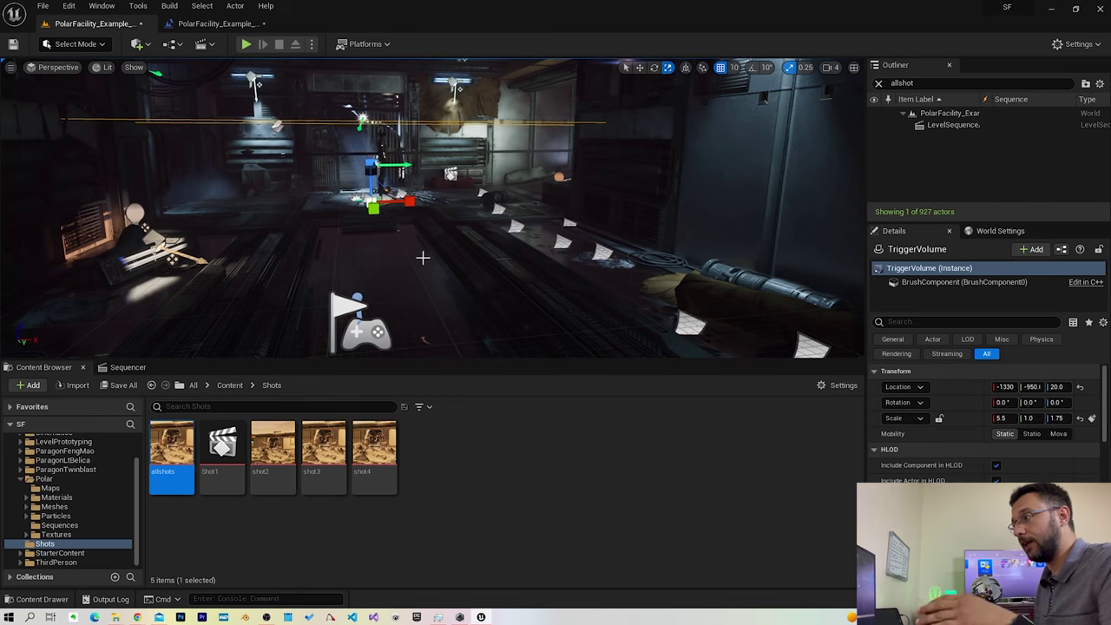
right_click_drag(422, 257, 422, 295)
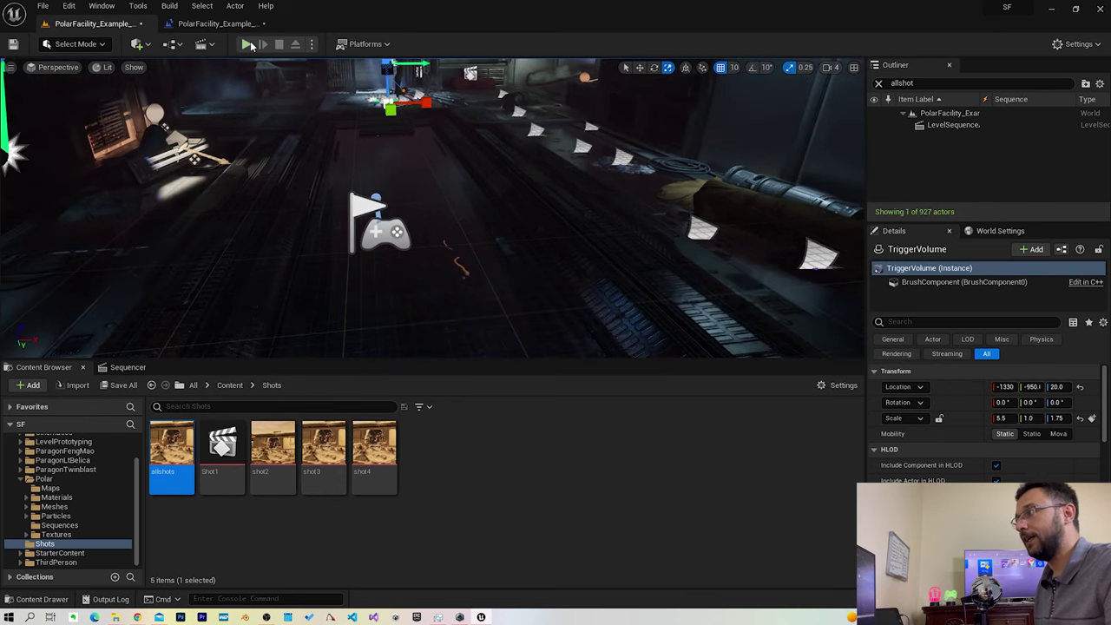
left_click(247, 44)
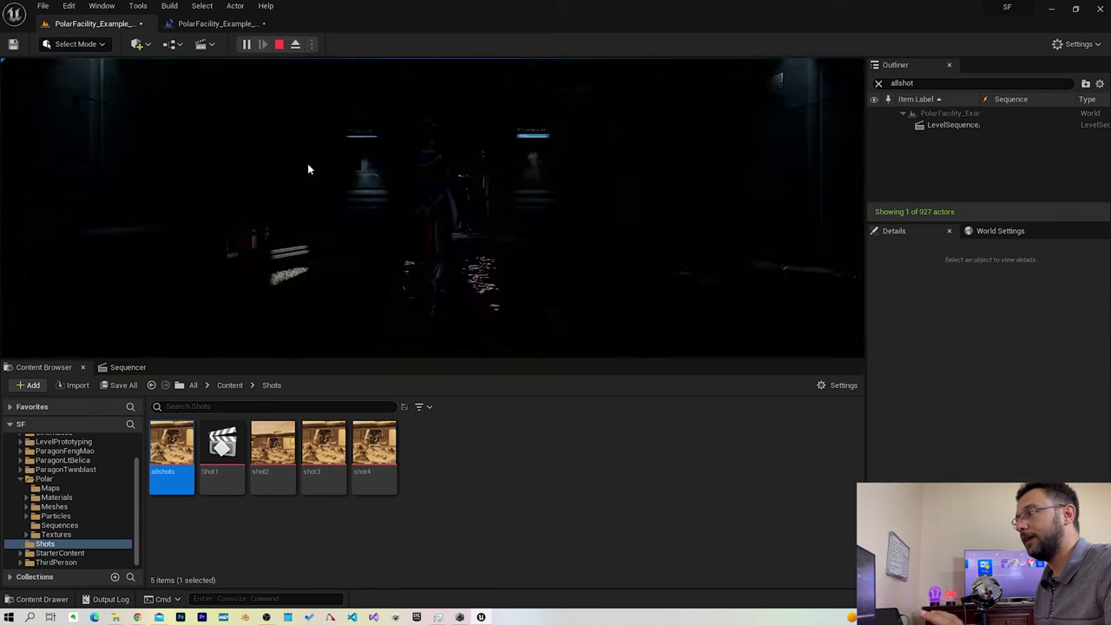
left_click(440, 292)
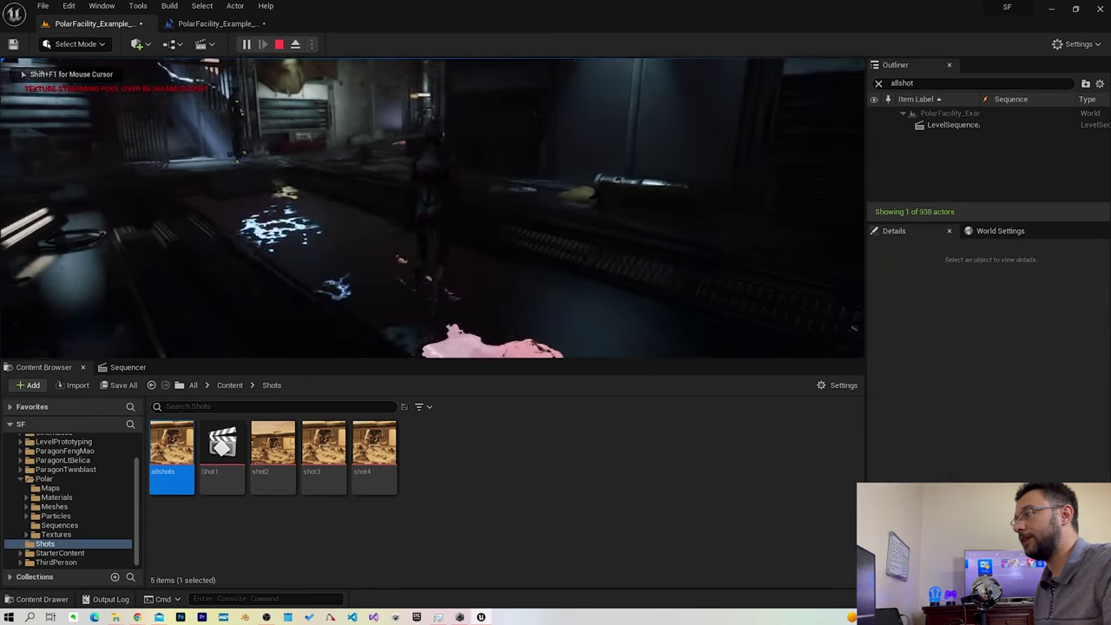
key("w")
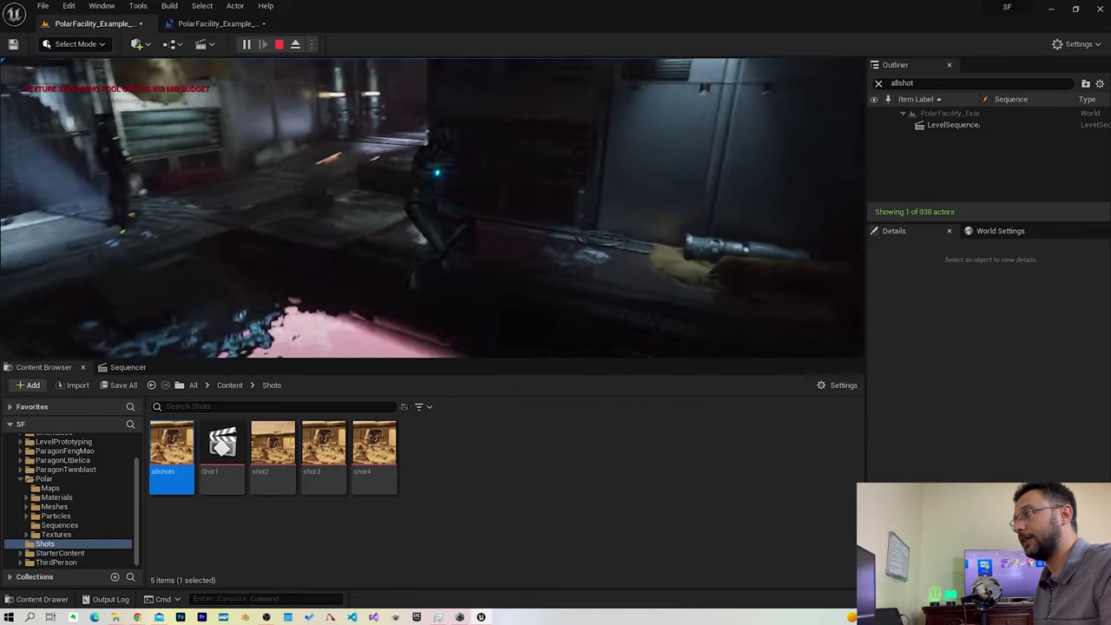
key("Escape")
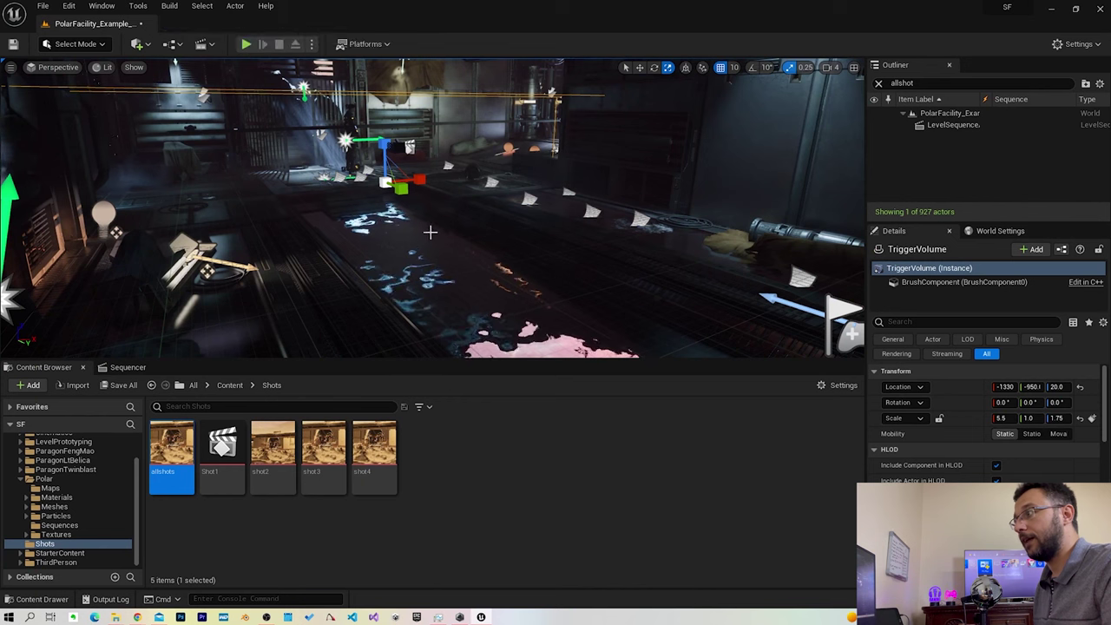
- Open the Level Blueprint for PolarFacility_Example_Map_Sunset from the Blueprints dropdown
left_click(173, 44)
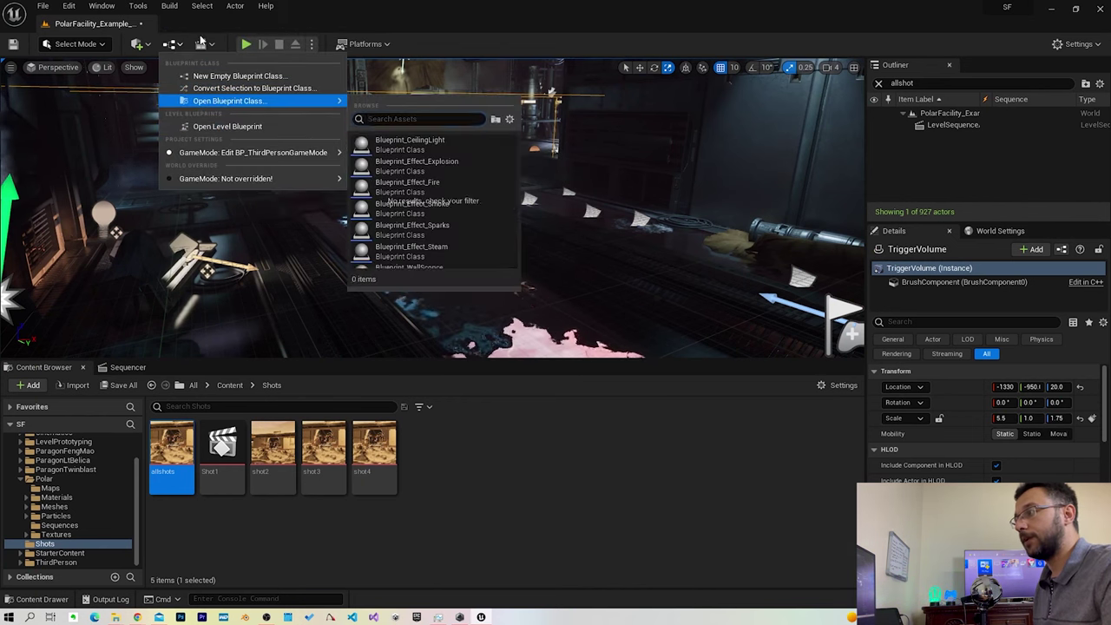
left_click(229, 128)
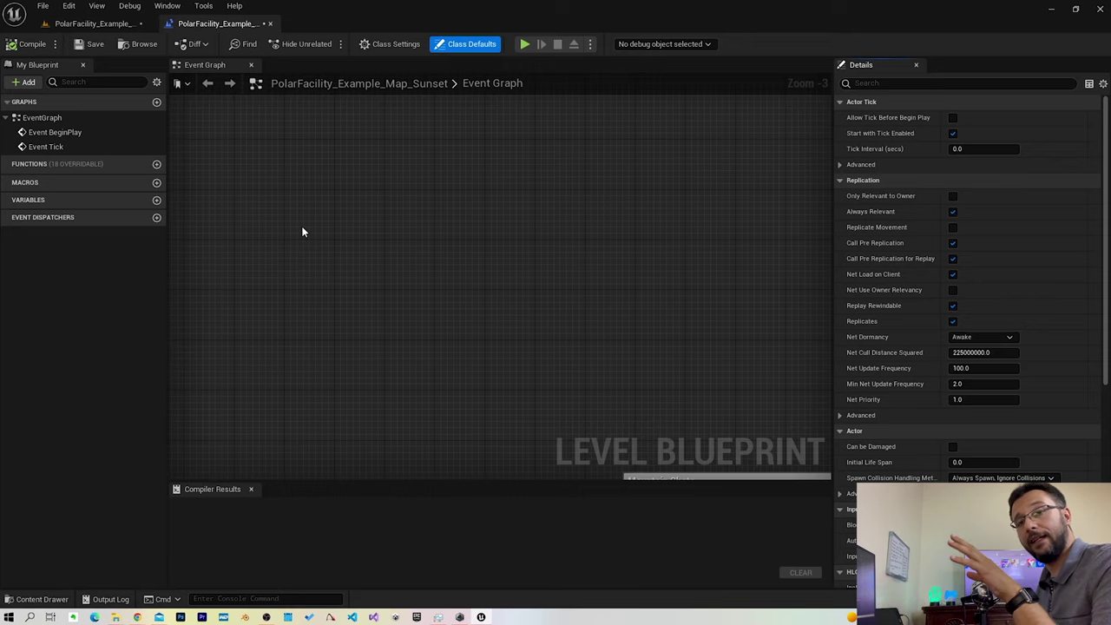
- Add an OnActorBeginOverlap (TriggerVolume) event node to the empty Event Graph
right_click(268, 207)
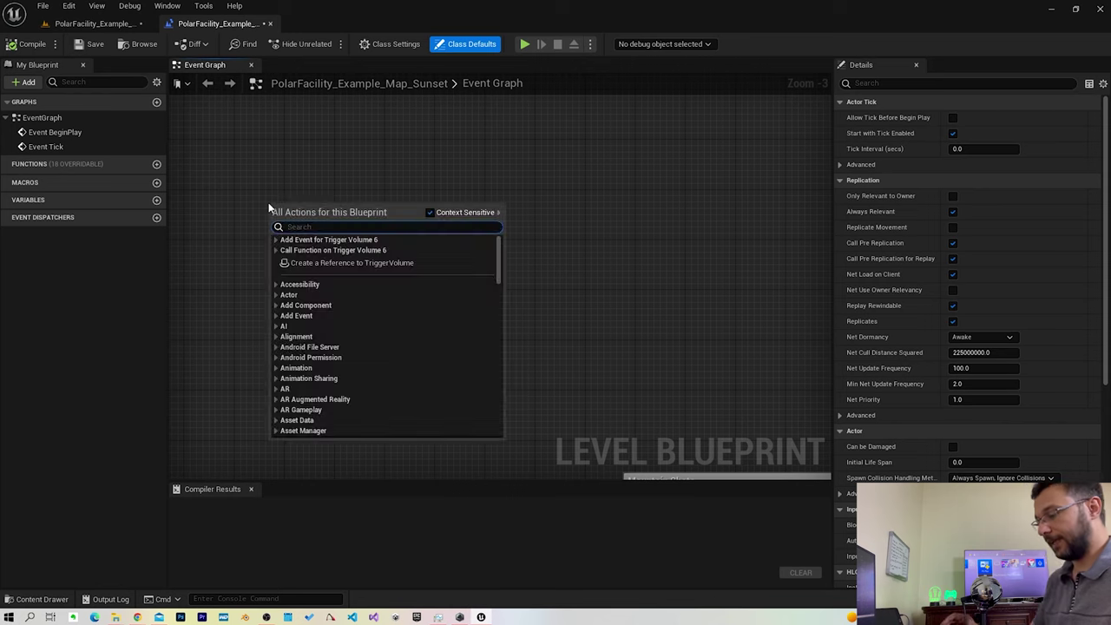
type("add on a")
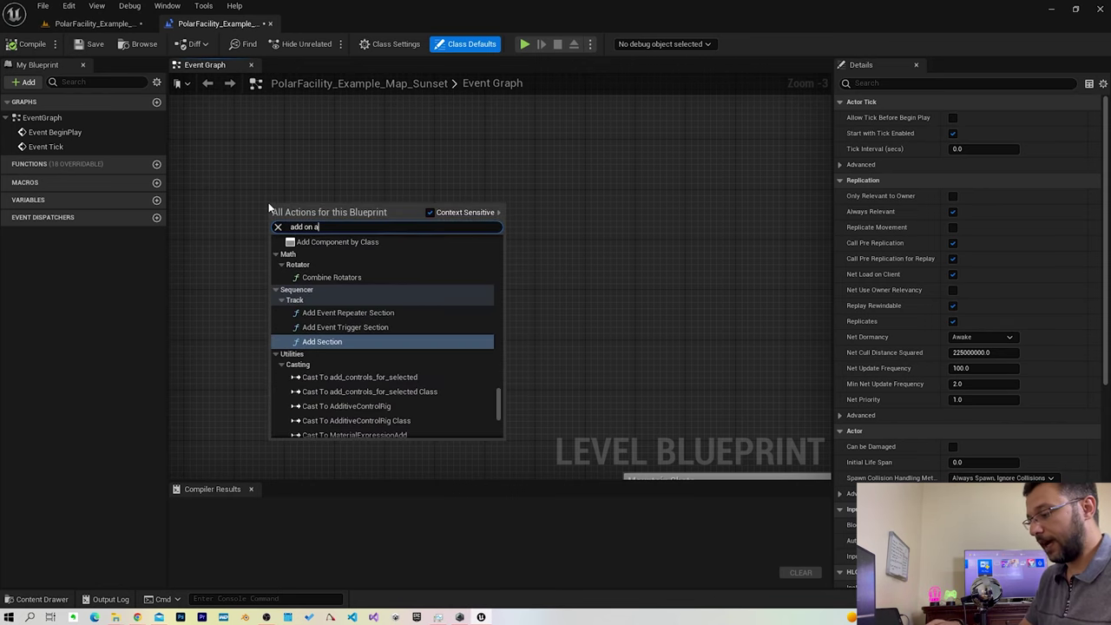
type("ctor")
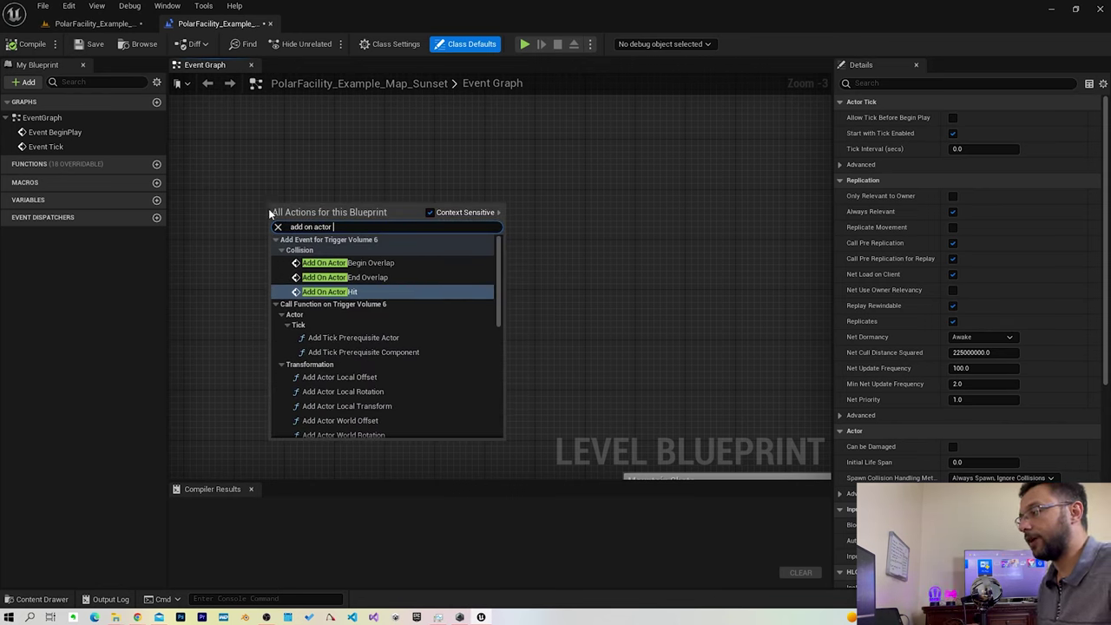
left_click(360, 263)
scroll(364, 227, "up", 2)
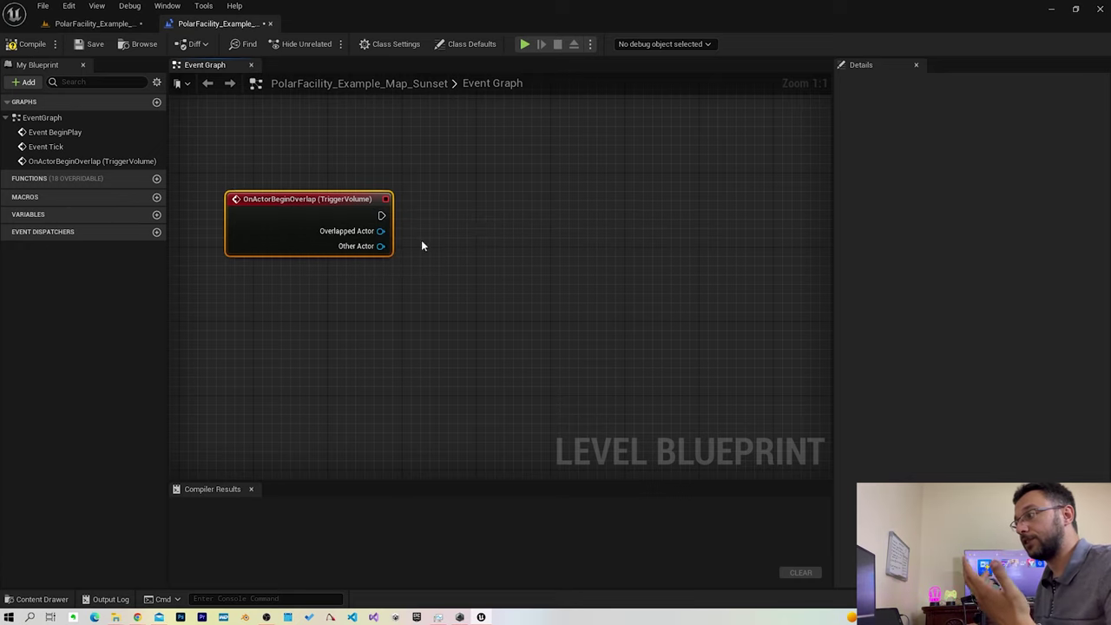
left_click_drag(380, 245, 489, 224)
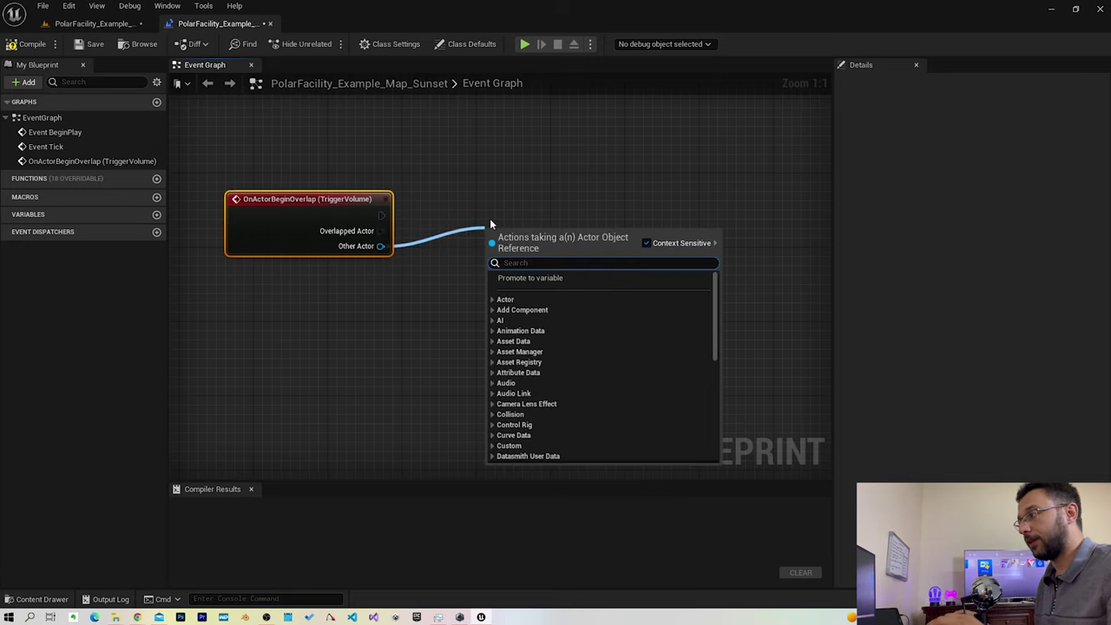
- Add a Cast To BP_ThirdPersonCharacter fed by Other Actor and position it beside the event
type("cast to")
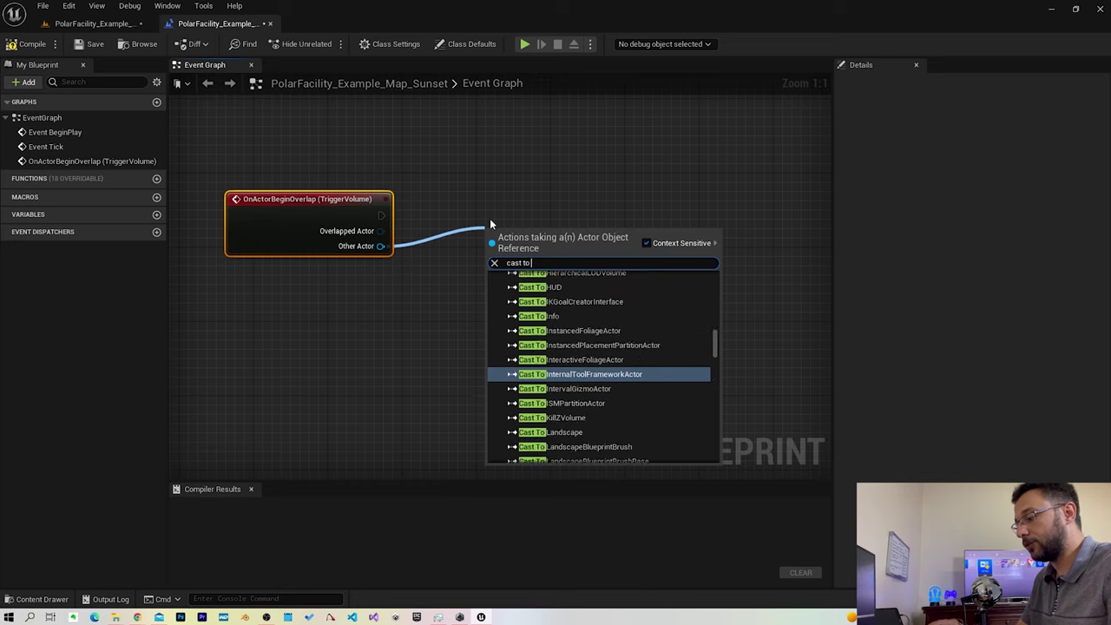
type(" th")
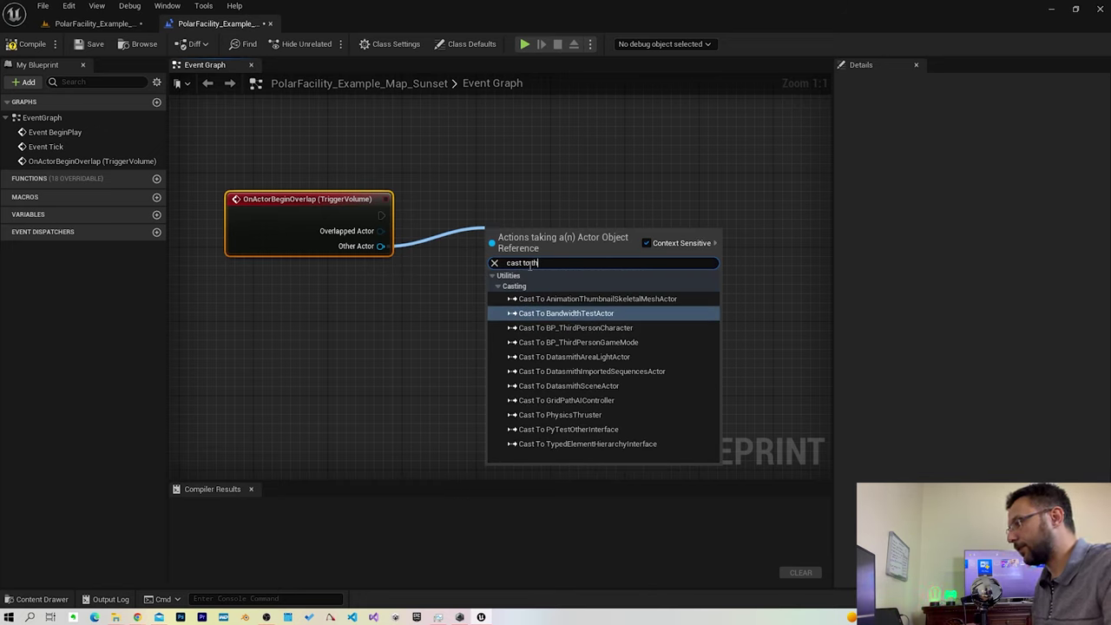
key("BackSpace")
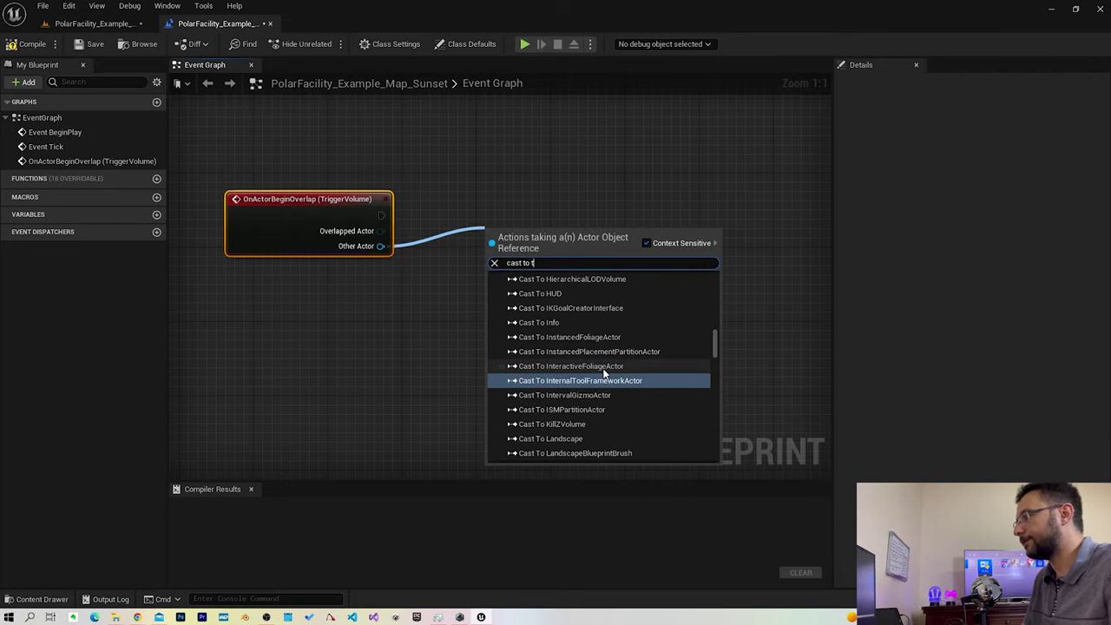
type("her")
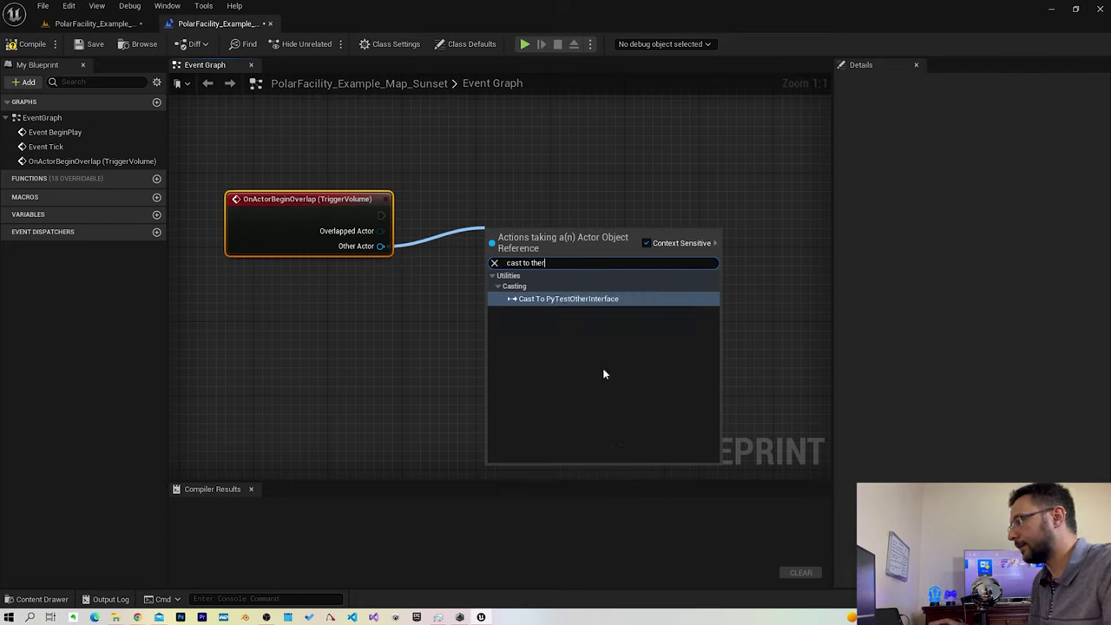
key("BackSpace")
key("BackSpace")
key("BackSpace")
type("hirt")
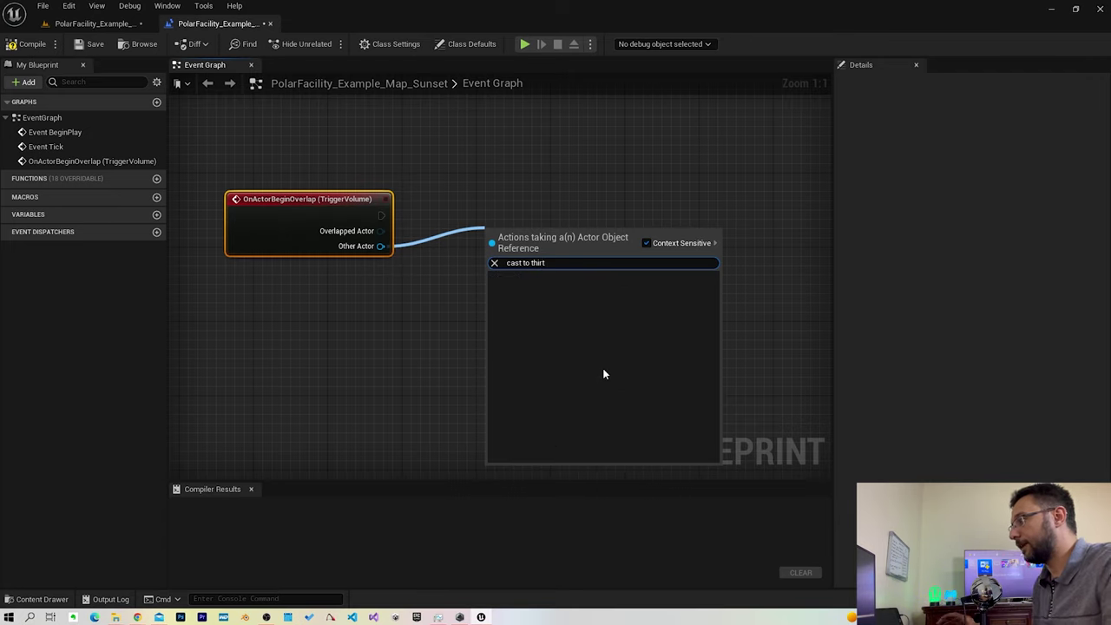
key("BackSpace")
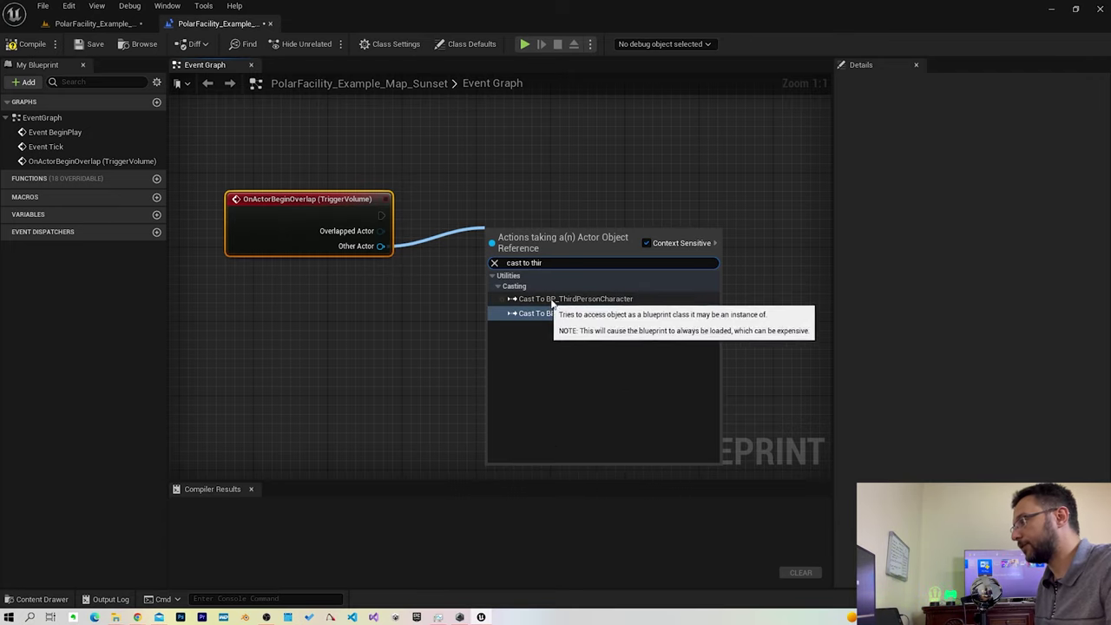
left_click(563, 299)
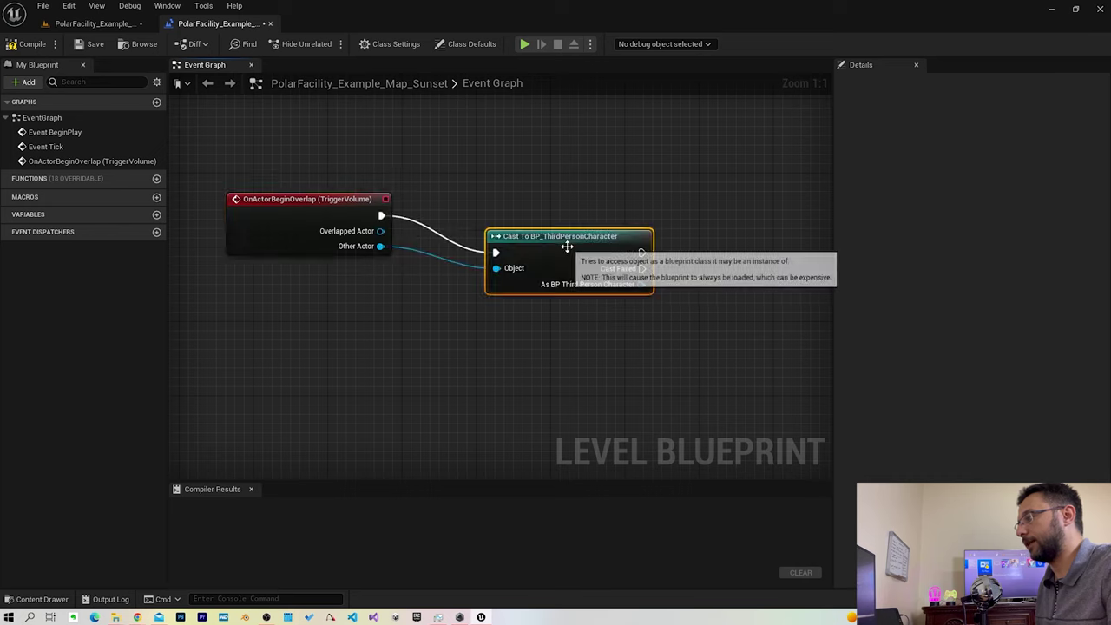
right_click_drag(524, 338, 612, 309)
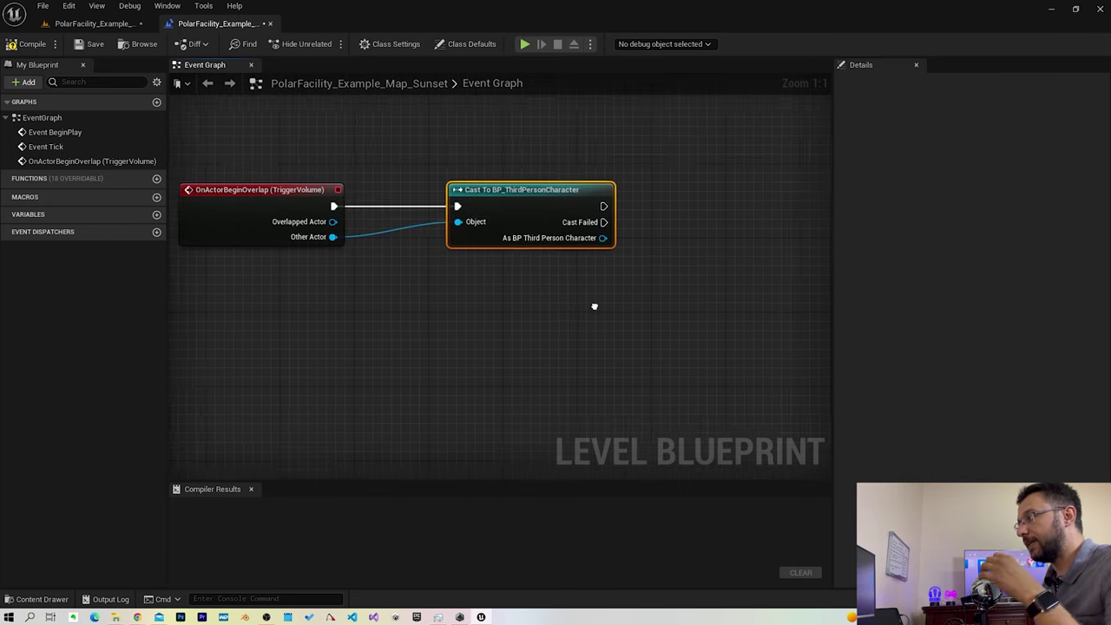
left_click_drag(531, 193, 494, 193)
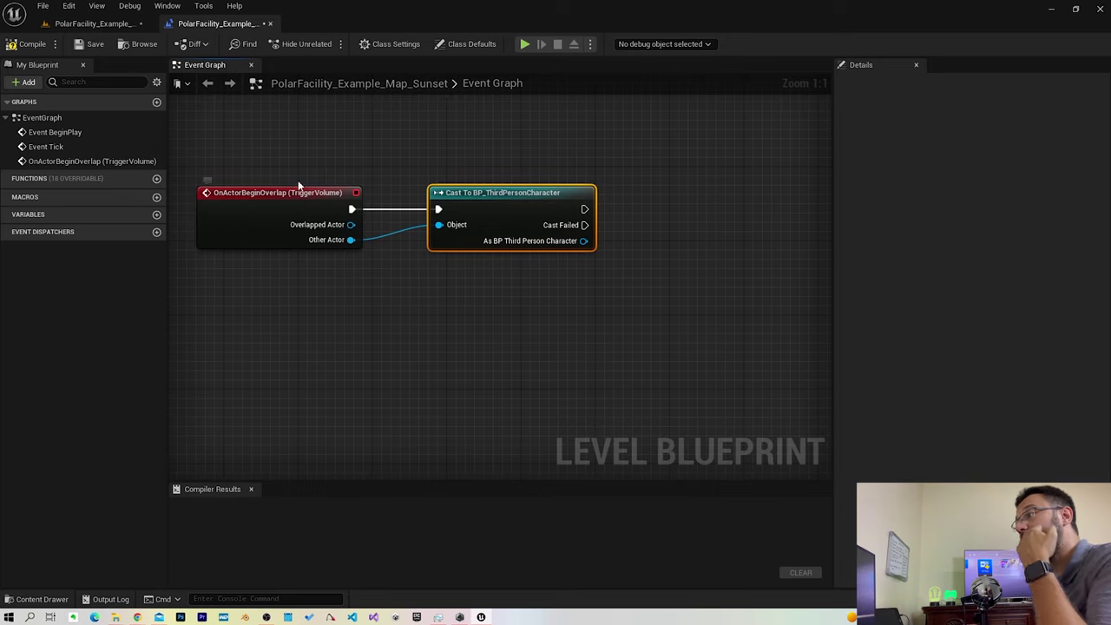
right_click_drag(671, 250, 598, 259)
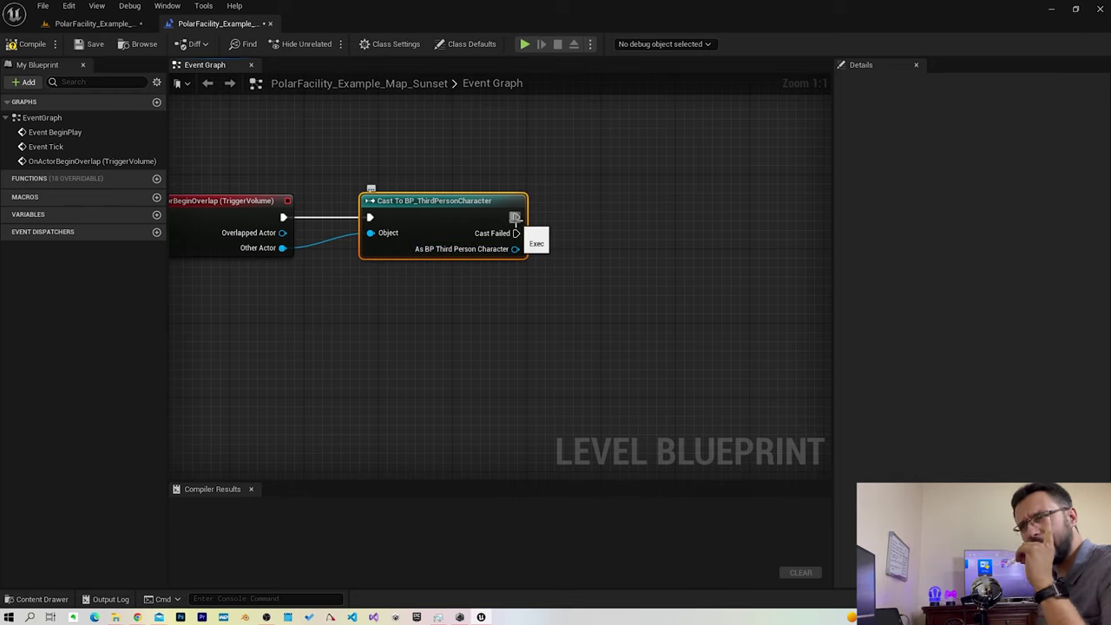
left_click_drag(515, 217, 573, 216)
- Add a Do Once node after the cast and line it up
type("do once")
key("Return")
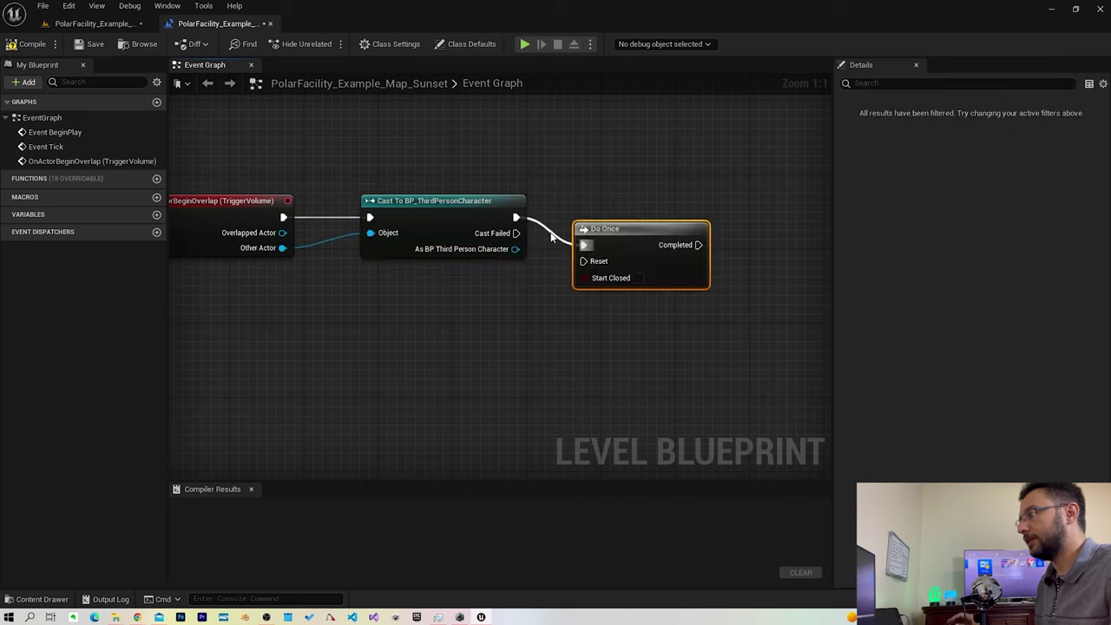
left_click_drag(637, 228, 638, 200)
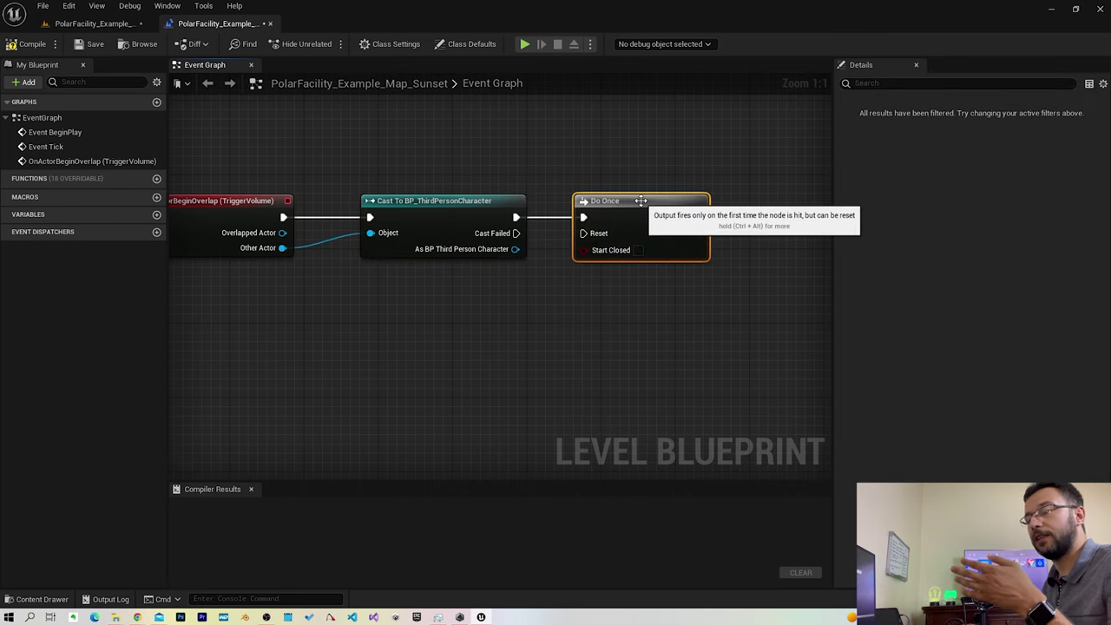
right_click_drag(630, 300, 363, 323)
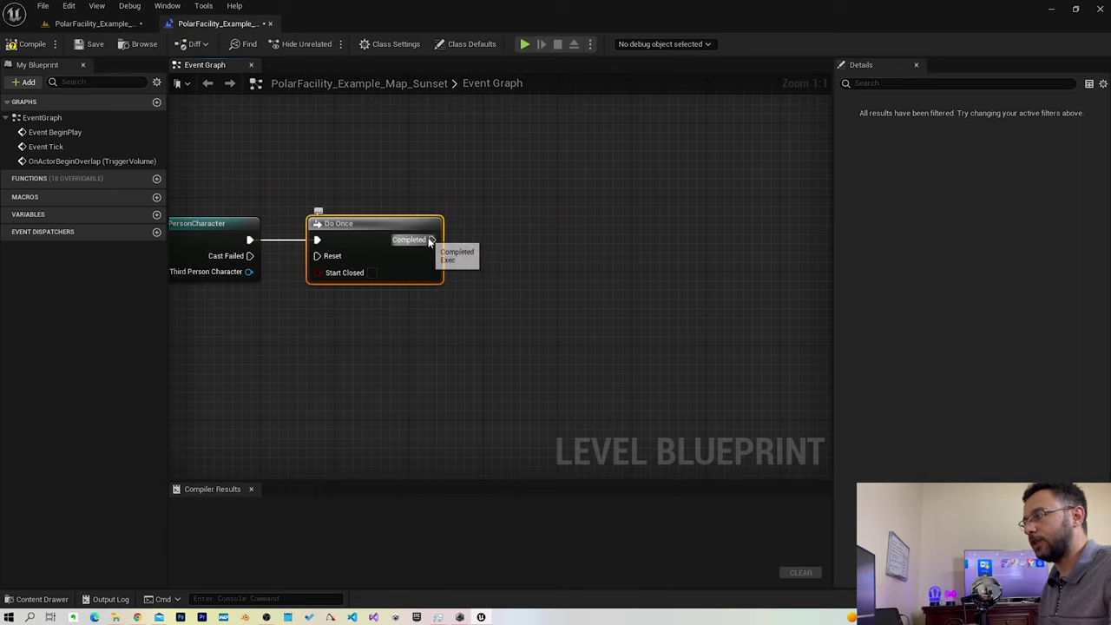
- Add a Create Level Sequence Player off Do Once's Completed output, set to allshots
left_click_drag(432, 239, 526, 241)
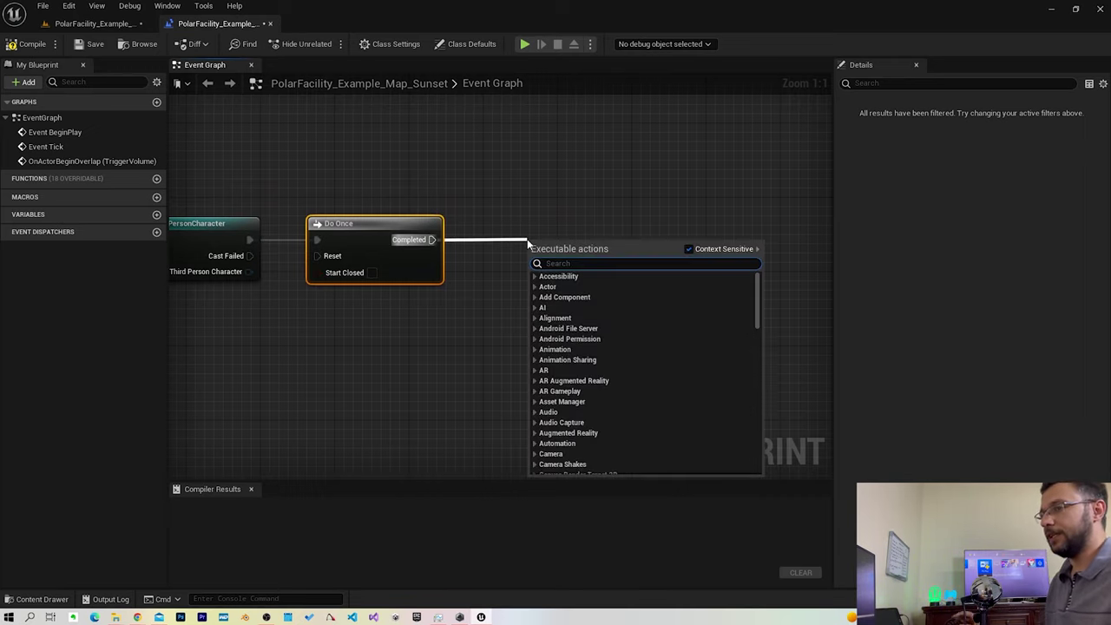
type("create")
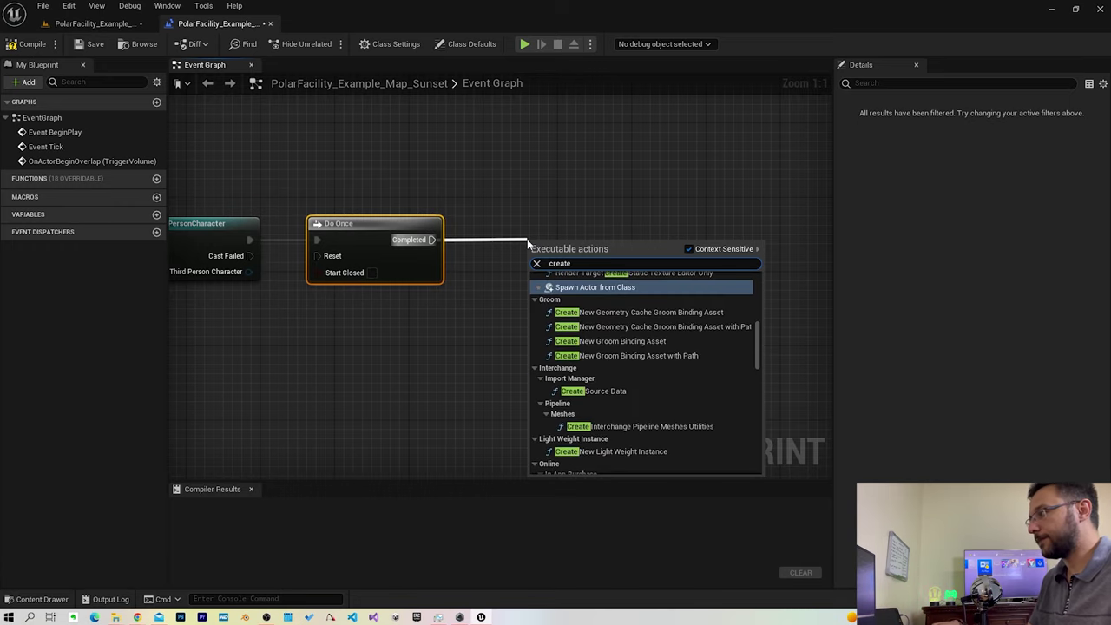
type(" leve")
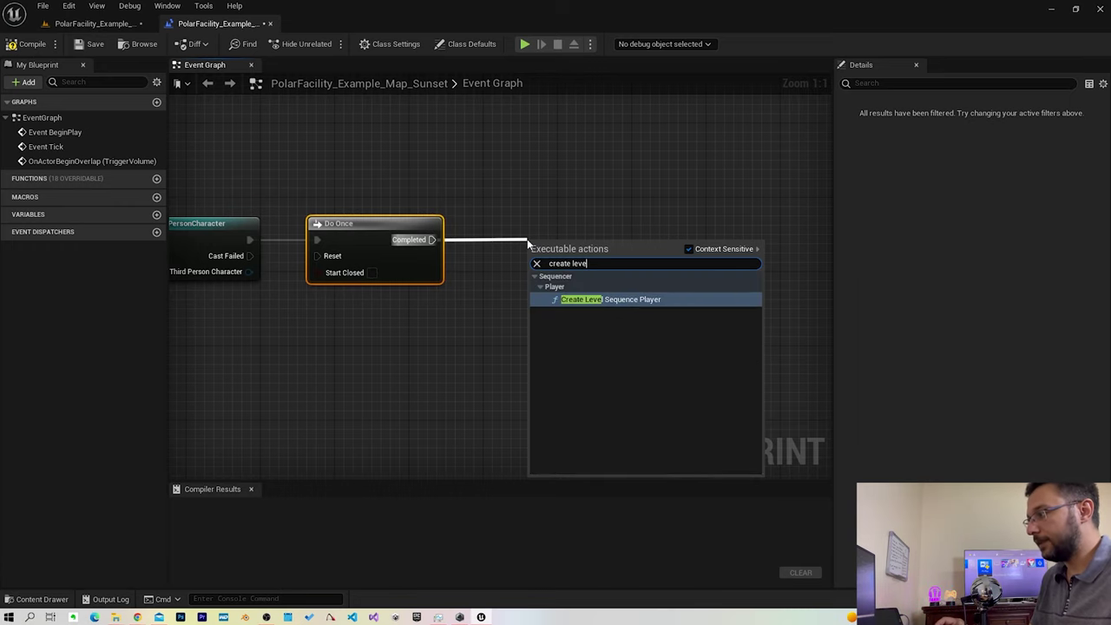
left_click(690, 299)
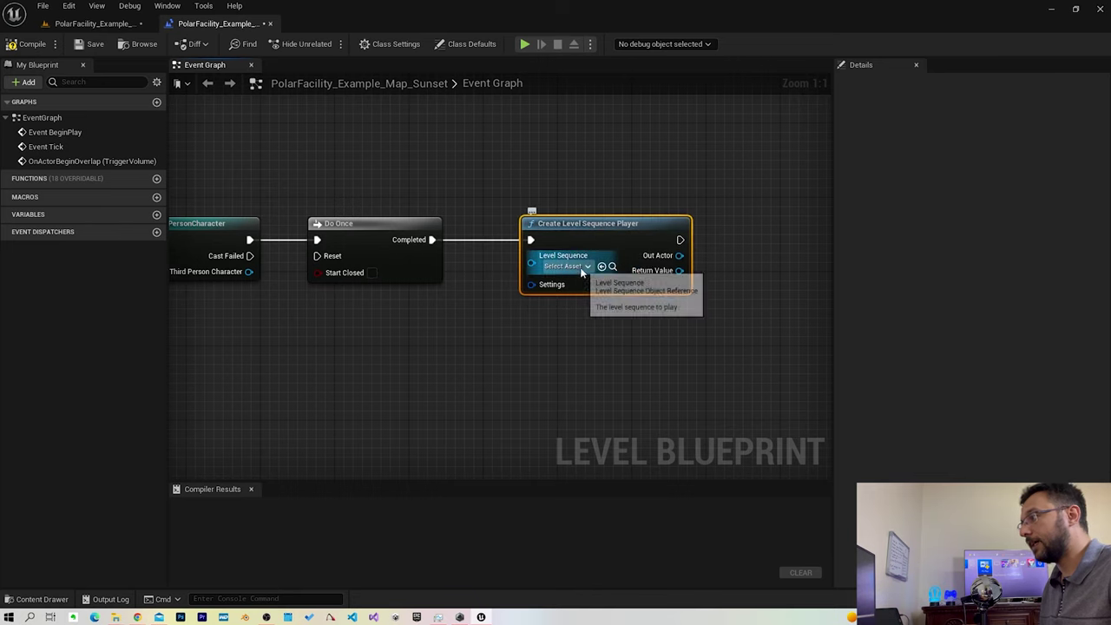
left_click(569, 266)
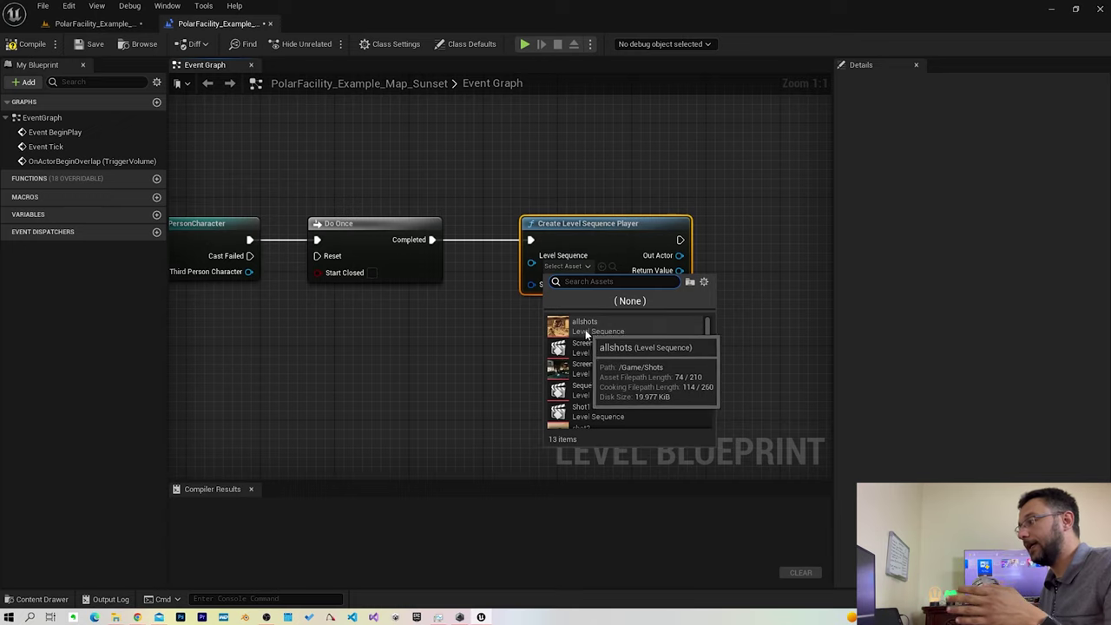
left_click(586, 326)
left_click_drag(664, 242, 712, 241)
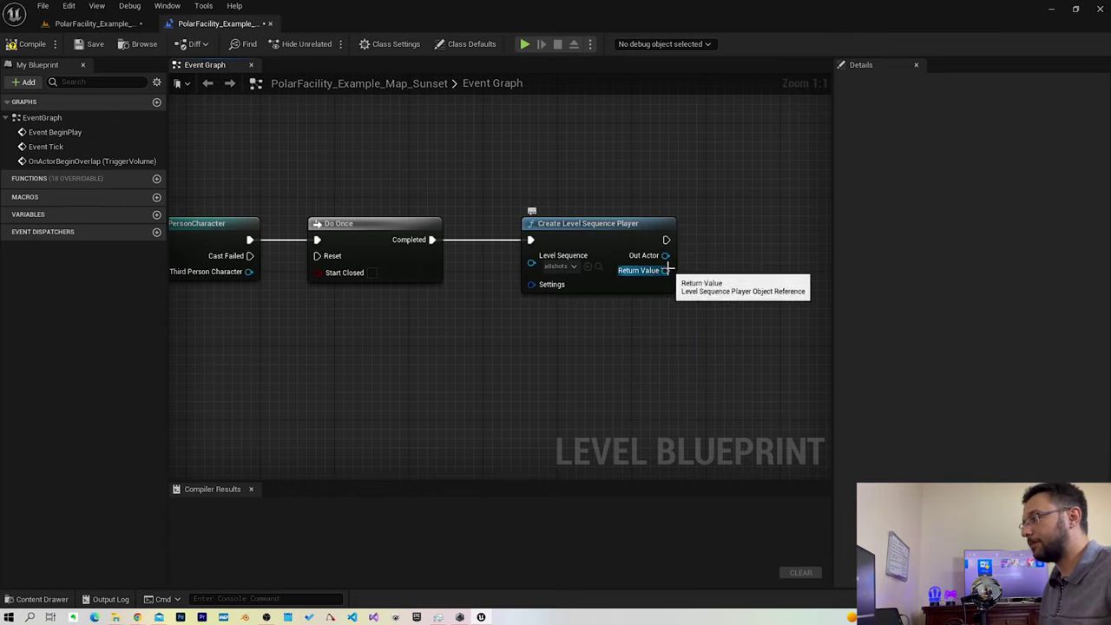
- Add a Play node driven by the sequence player's Return Value
left_click_drag(665, 270, 737, 246)
type("play")
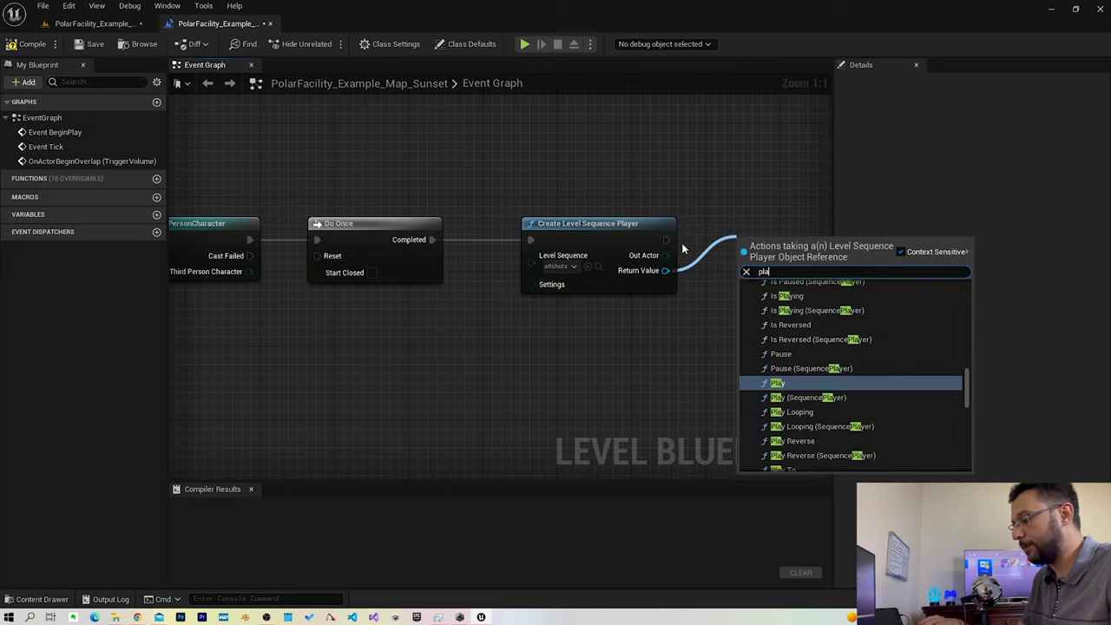
left_click(810, 387)
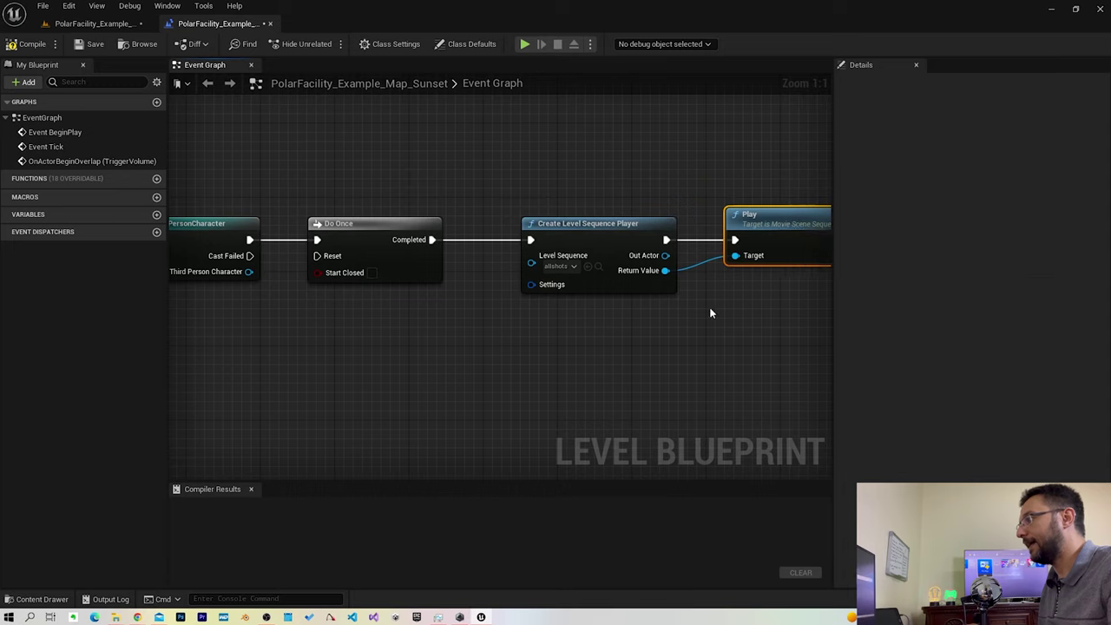
right_click_drag(260, 330, 576, 320)
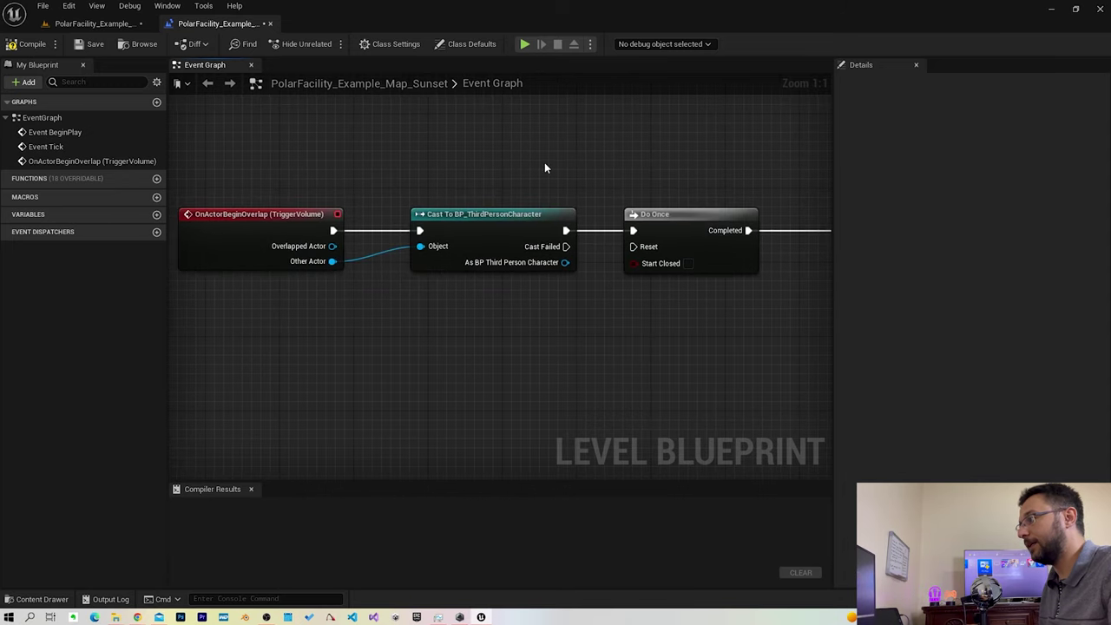
right_click_drag(560, 335, 394, 346)
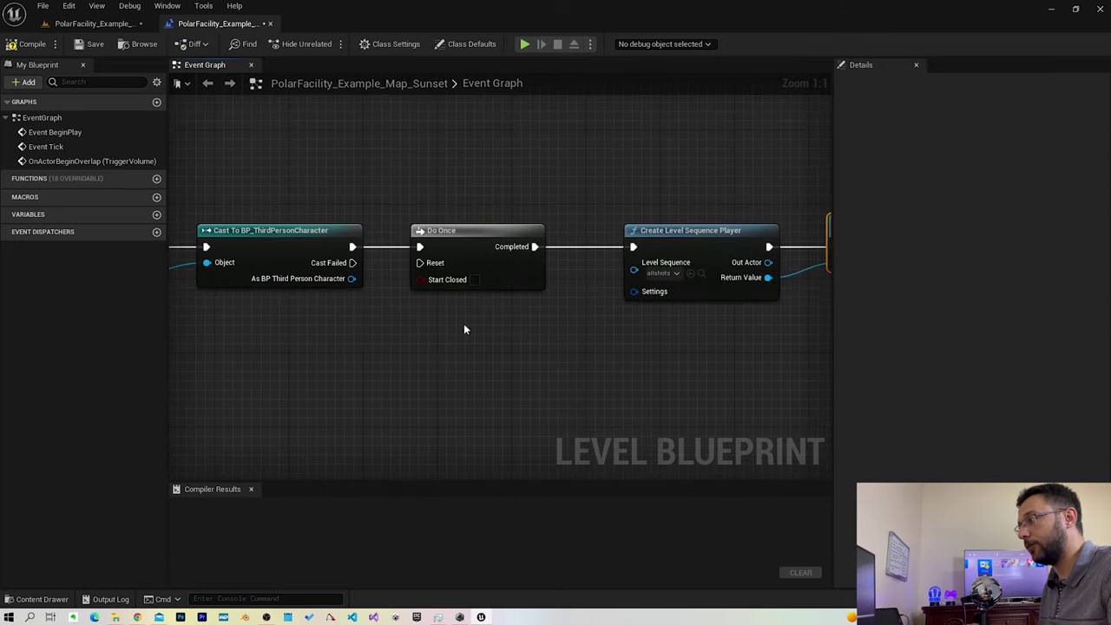
right_click_drag(466, 355, 508, 260)
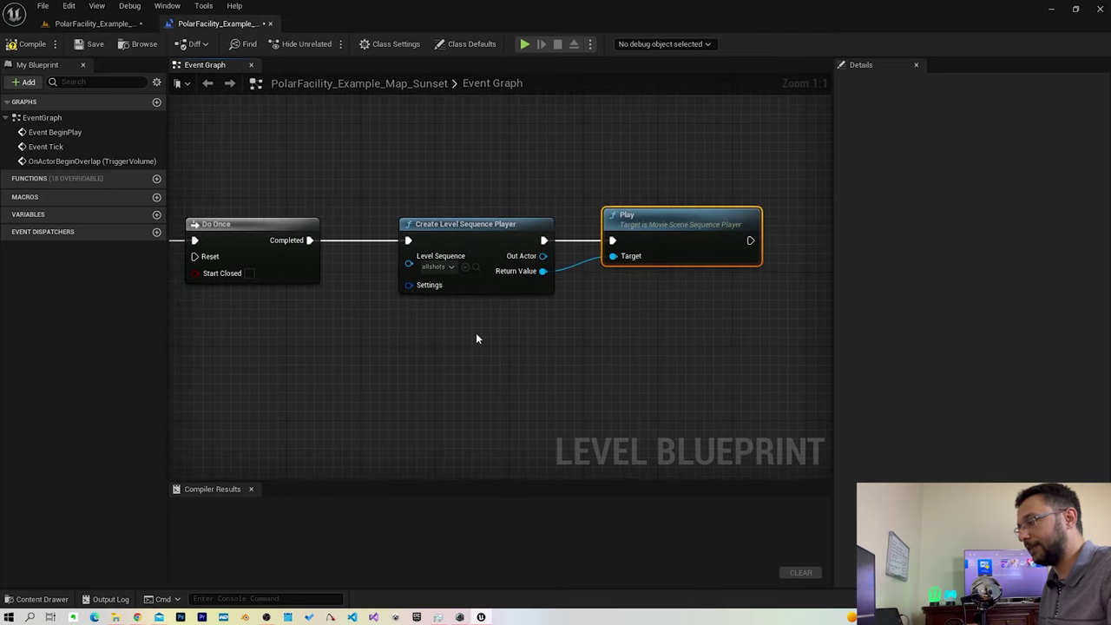
- Compile the Level Blueprint, save the map, and return to the level editor
left_click(28, 44)
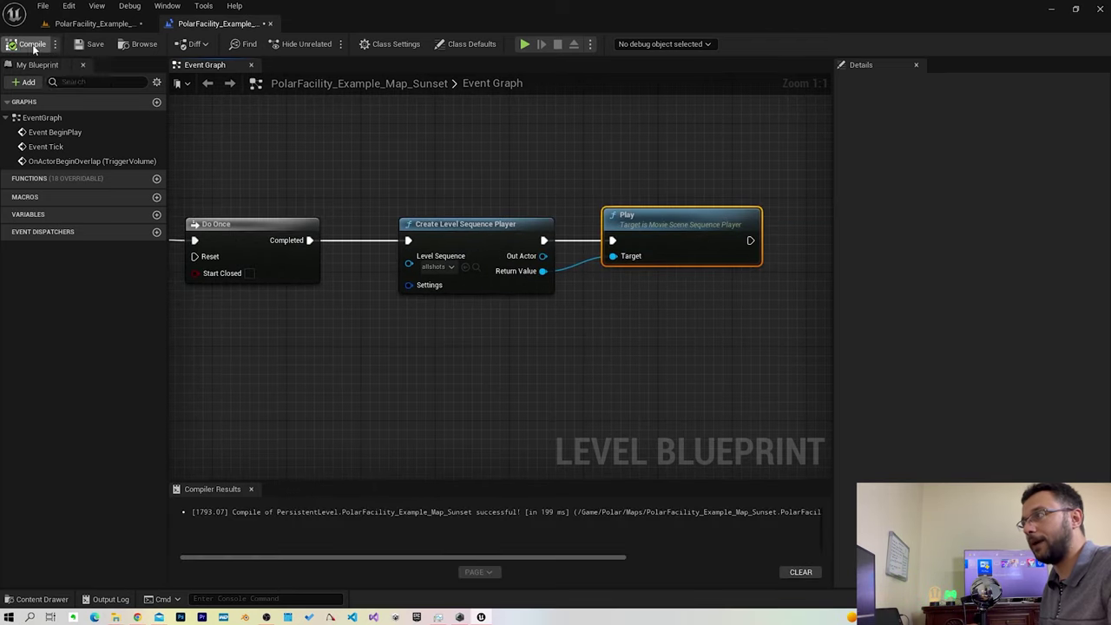
left_click(77, 44)
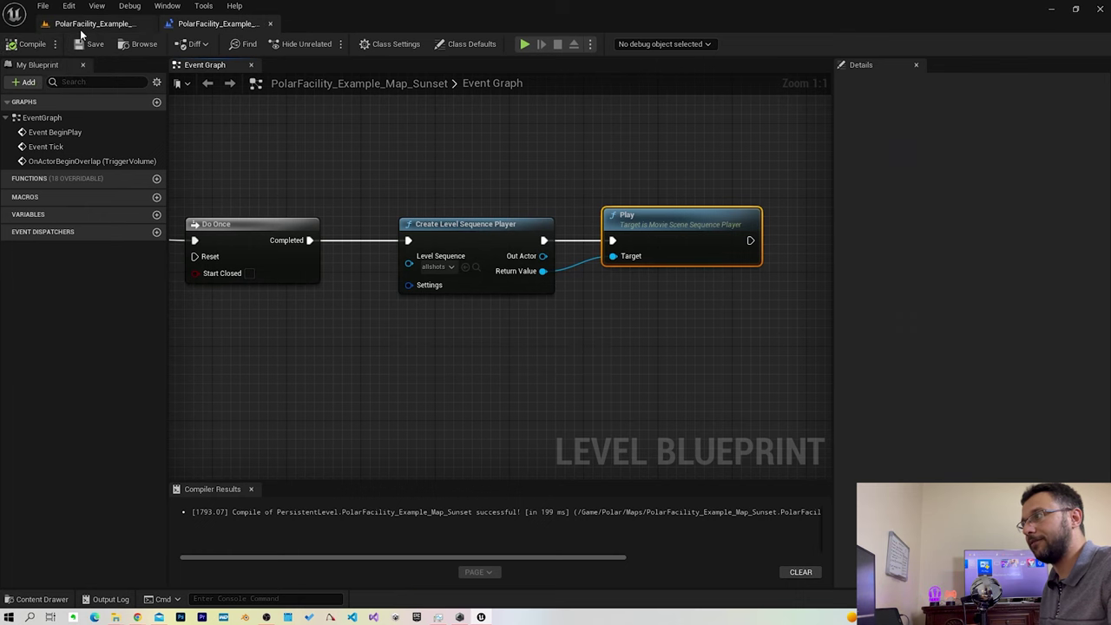
left_click(79, 27)
left_click(246, 43)
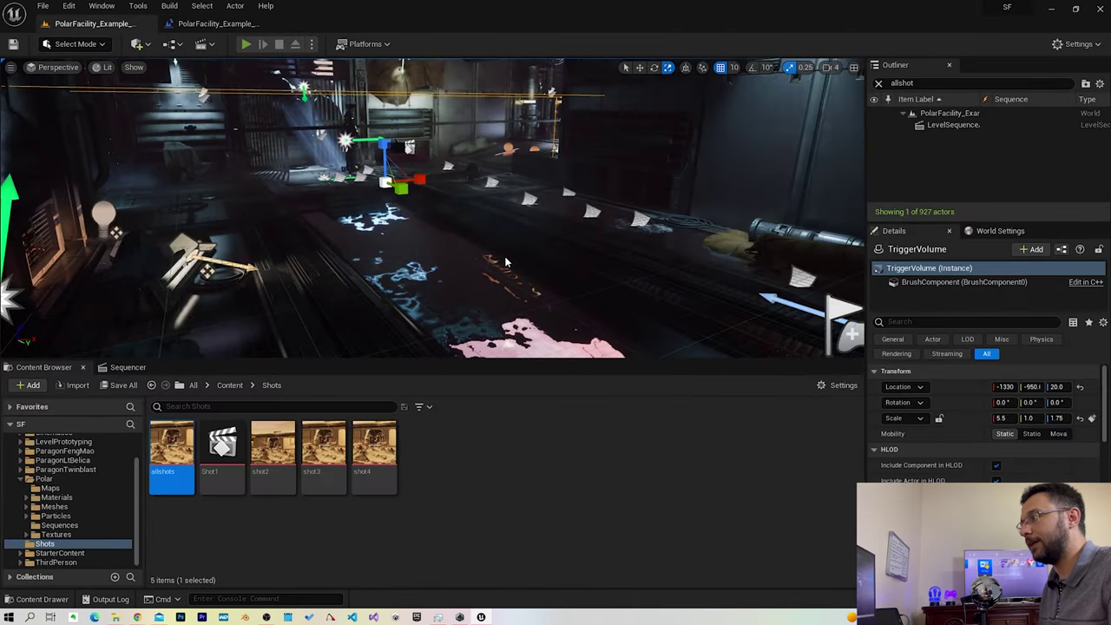
- Walk the character into the trigger to launch allshots, then stop the play session
left_click(416, 185)
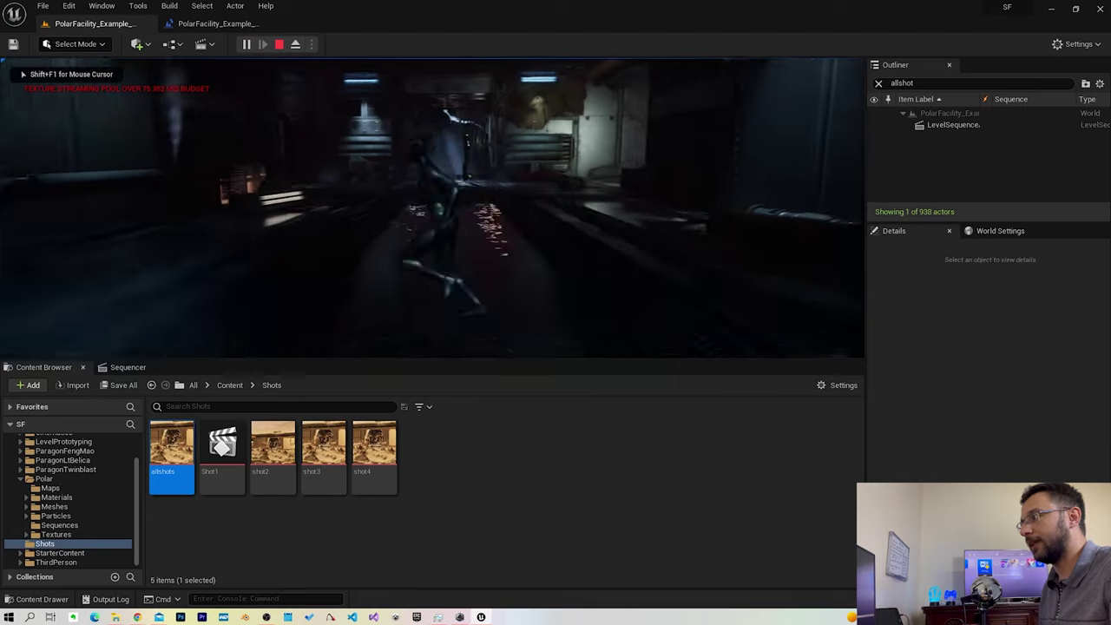
key("w")
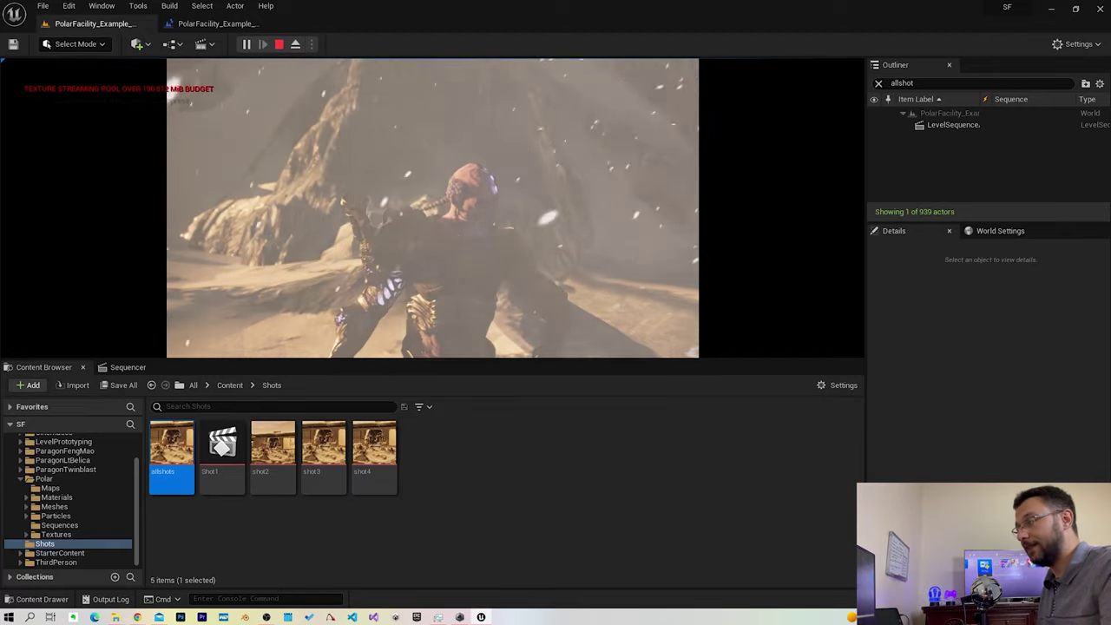
key("Escape")
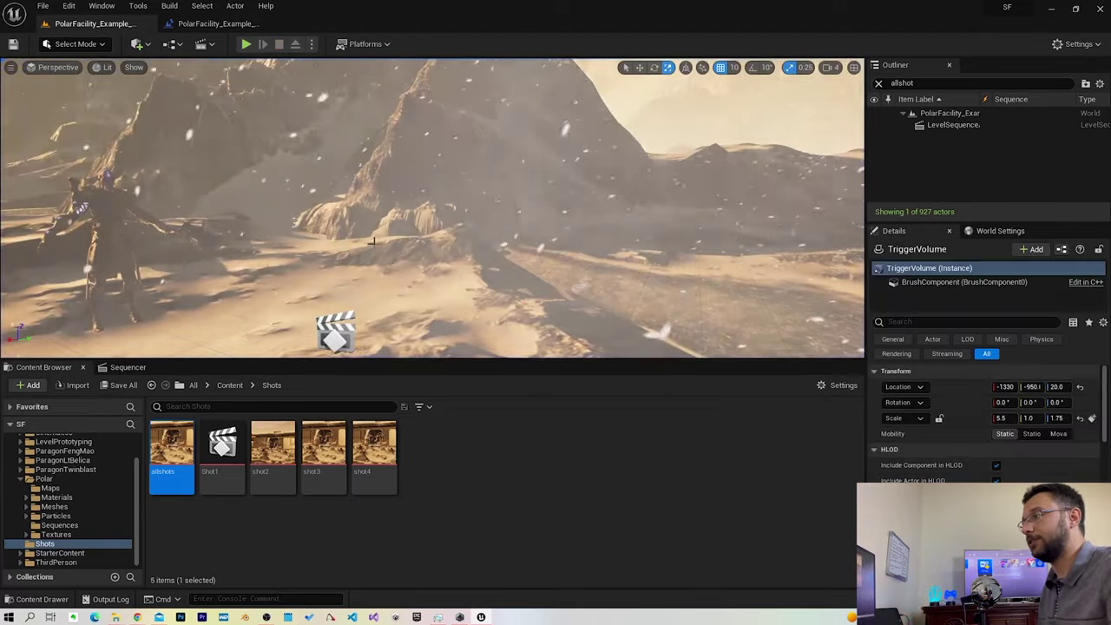
key("f")
mouse_move(325, 261)
right_mouse_down()
mouse_move(324, 205)
mouse_move(154, 67)
mouse_move(451, 153)
right_mouse_up()
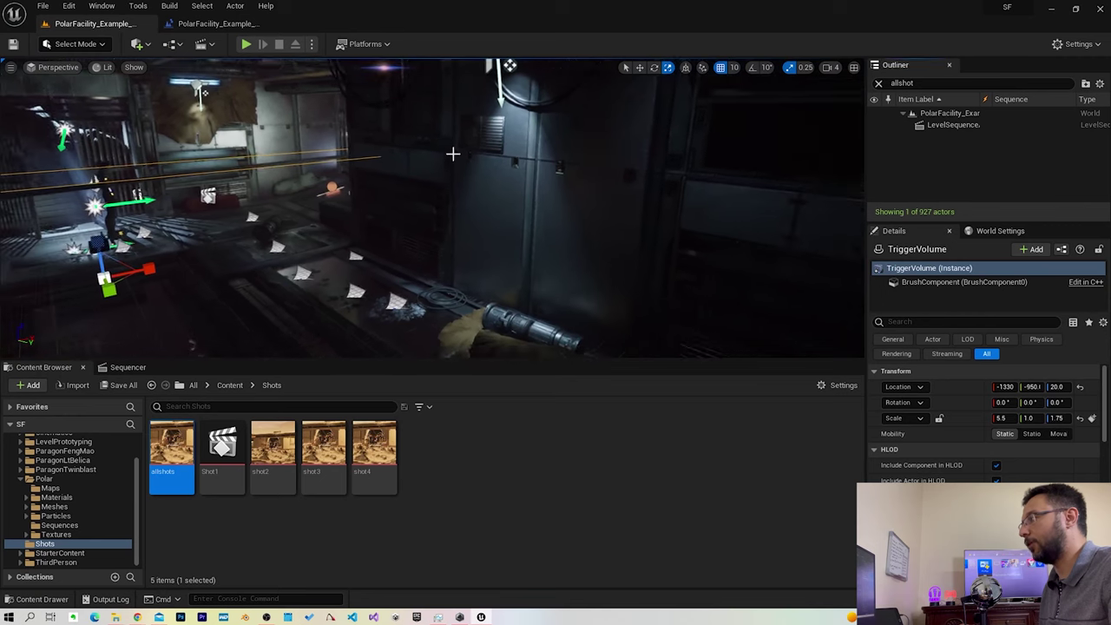
- Filter the Outliner for 'sh' and select the allshots LevelSequence actor
left_click(878, 84)
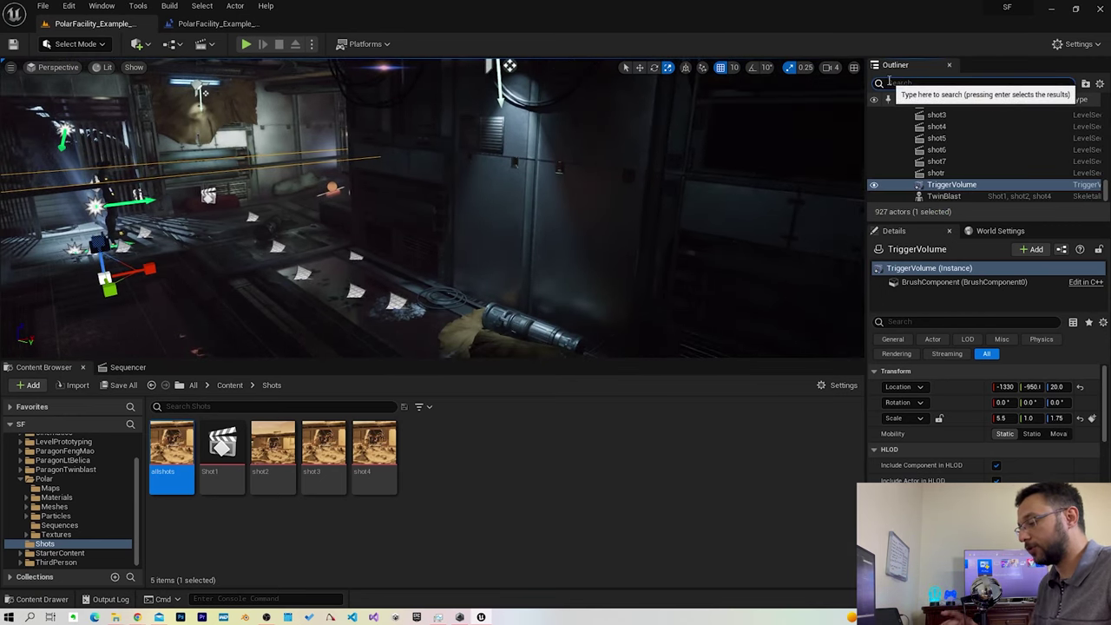
type("allsh")
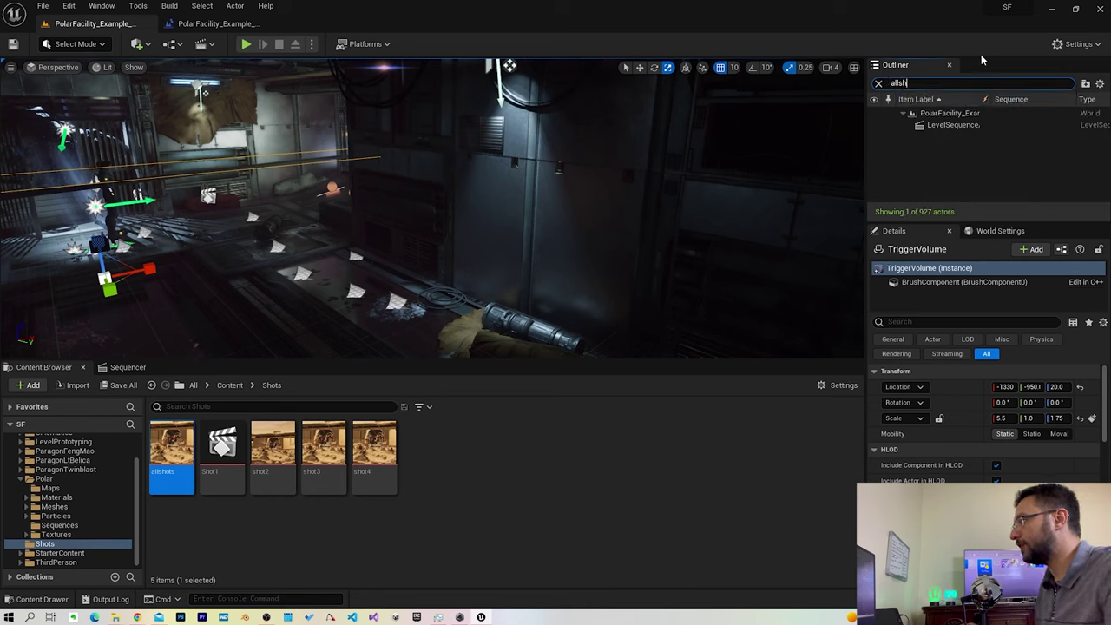
left_click(937, 126)
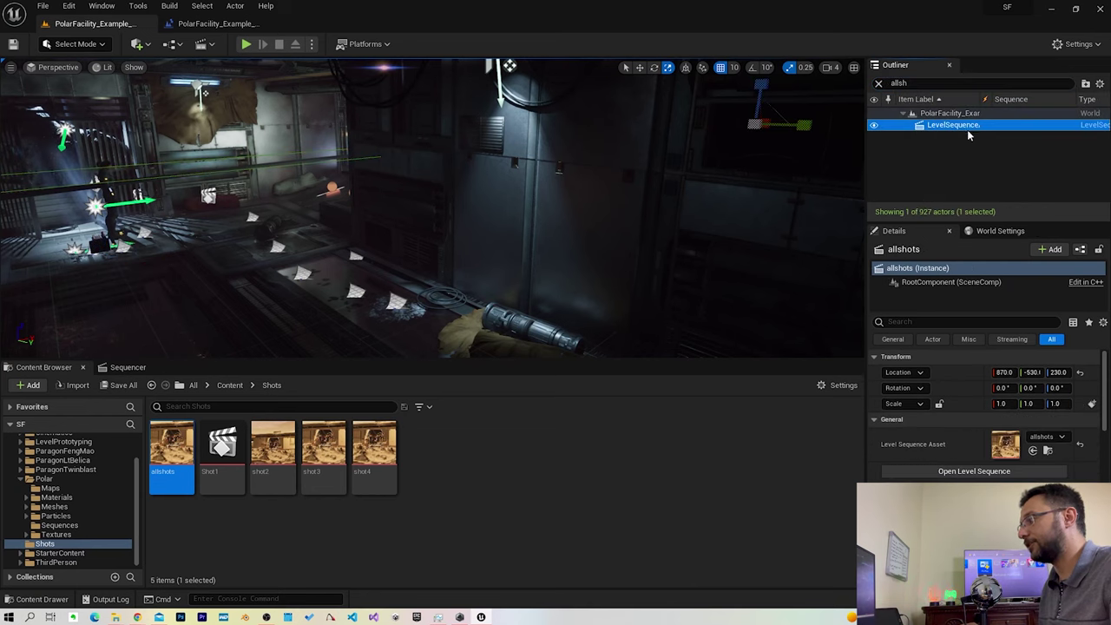
scroll(985, 417, "down", 3)
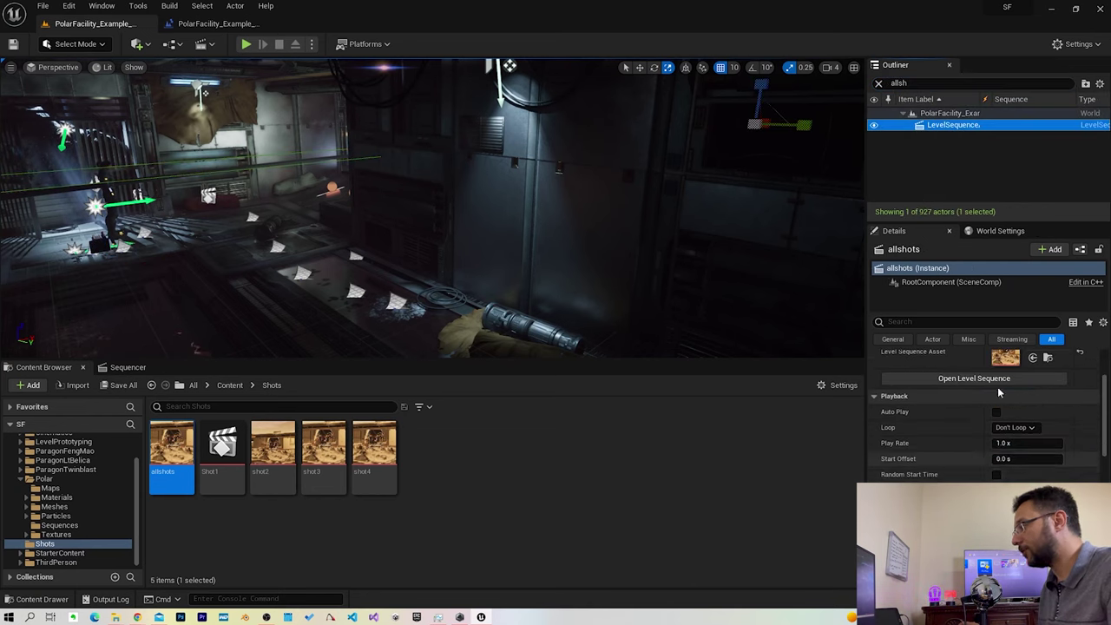
- Rearrange the World Settings and Details panels to expose the sequence actor's playback properties
left_click_drag(999, 230, 996, 224)
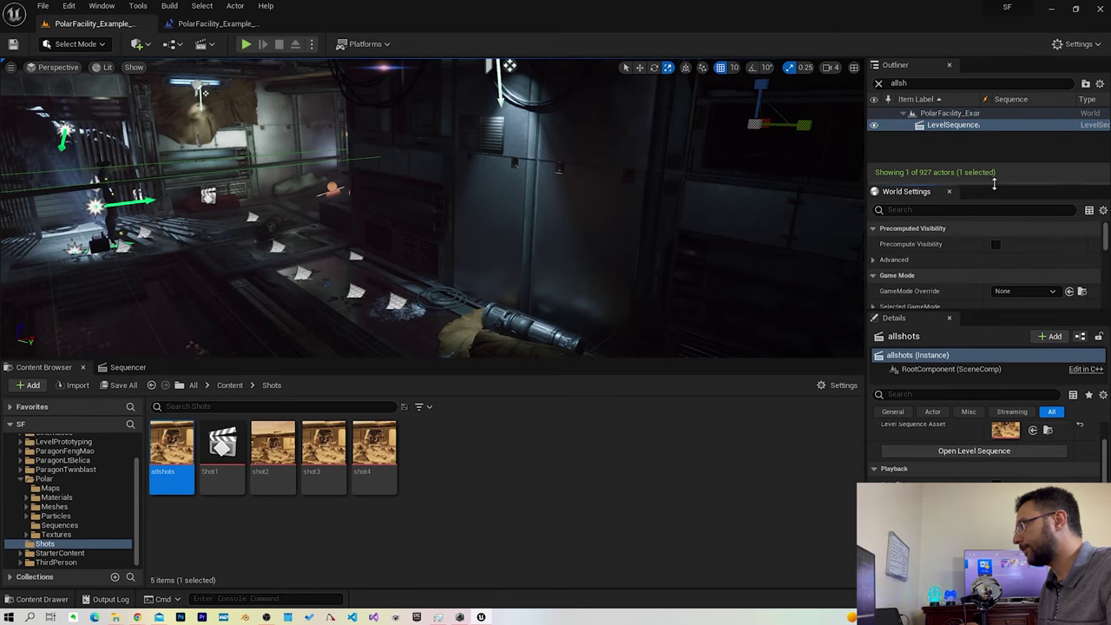
left_click_drag(996, 185, 984, 172)
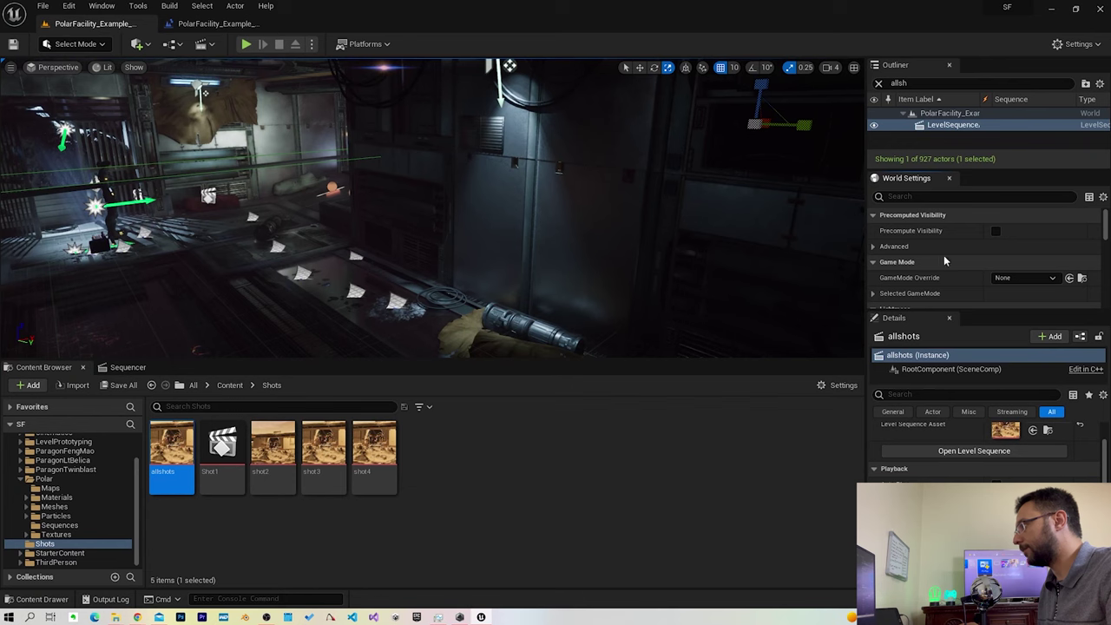
left_click_drag(906, 178, 988, 256)
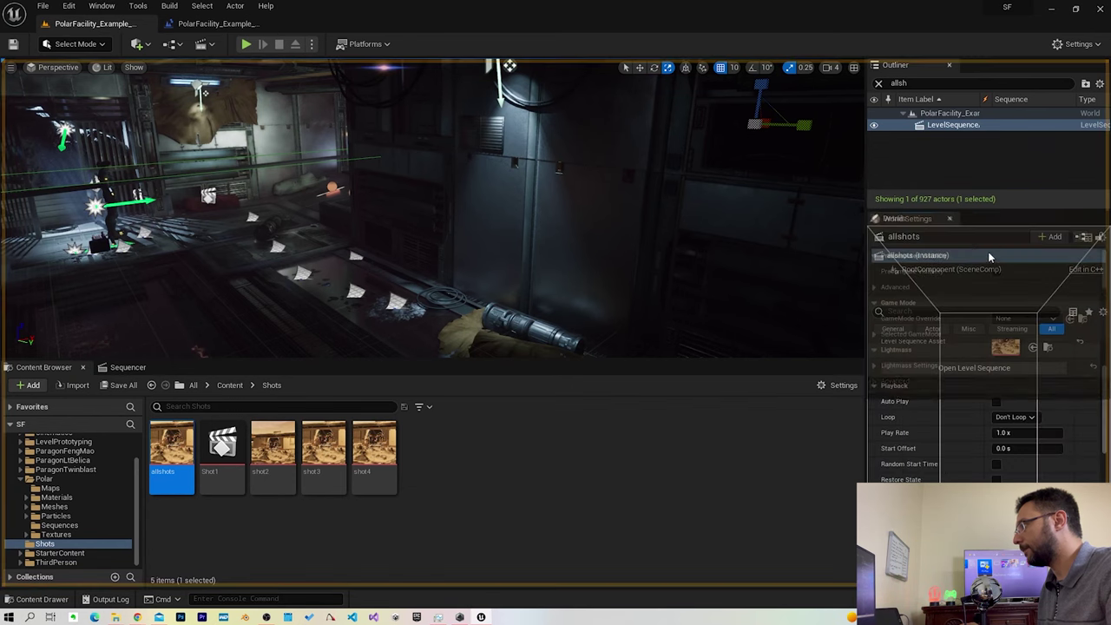
left_click_drag(988, 256, 961, 208)
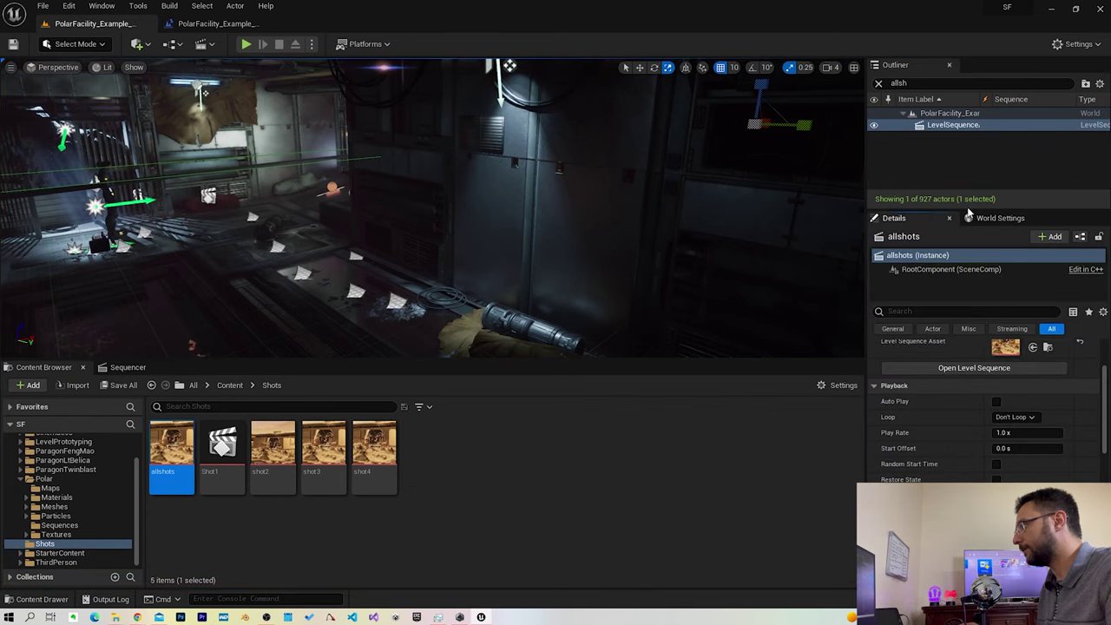
left_click_drag(967, 201, 941, 132)
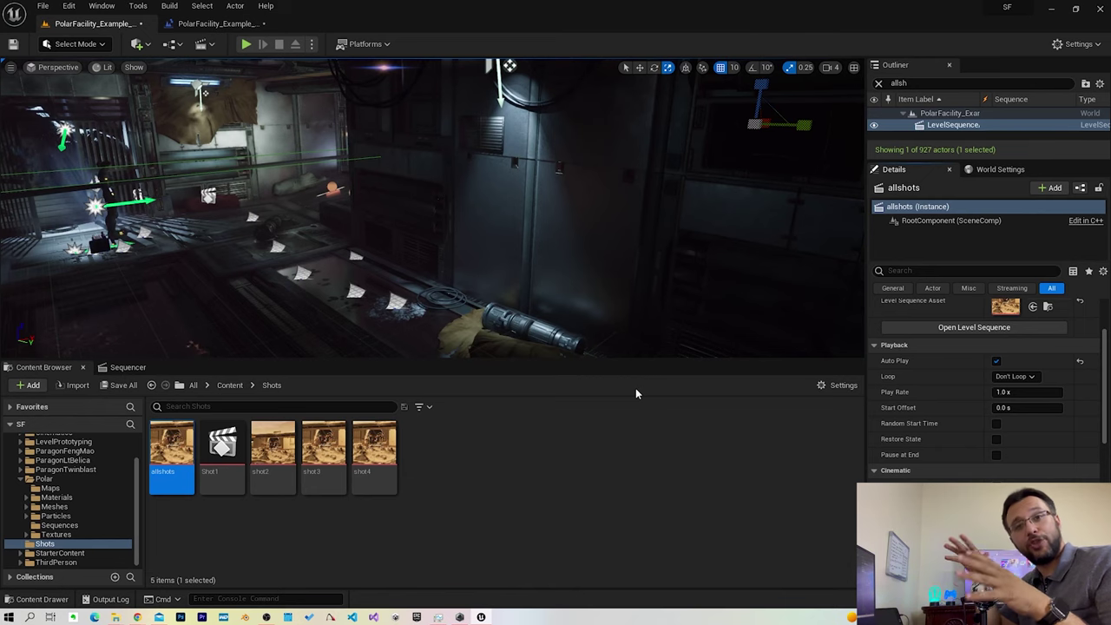
- Play the level to watch the allshots cinematic auto-play from the start
left_click(247, 46)
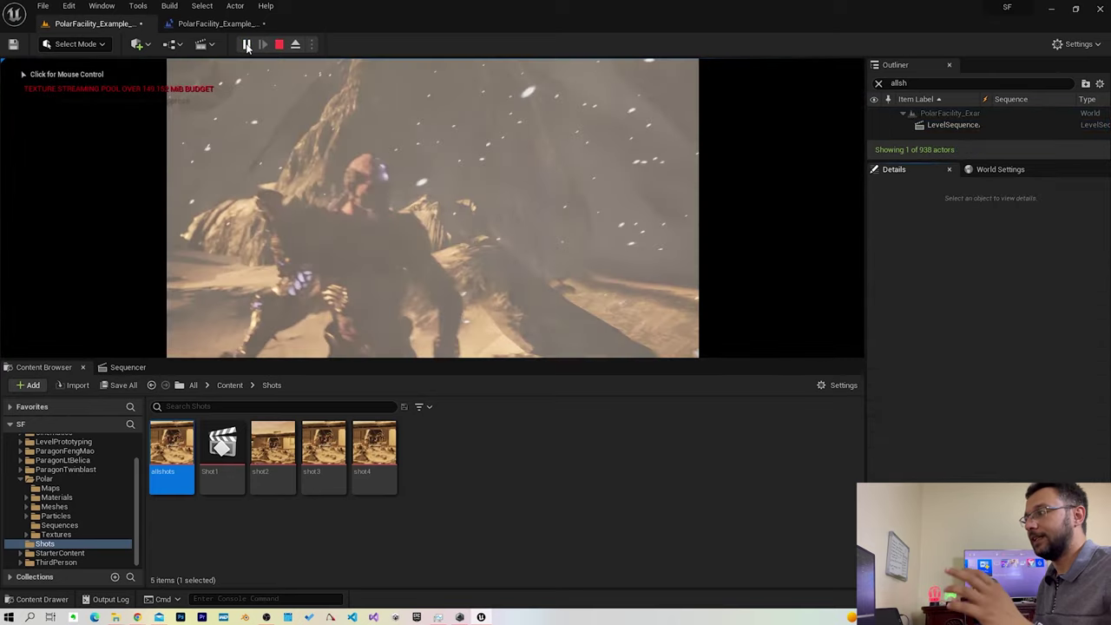